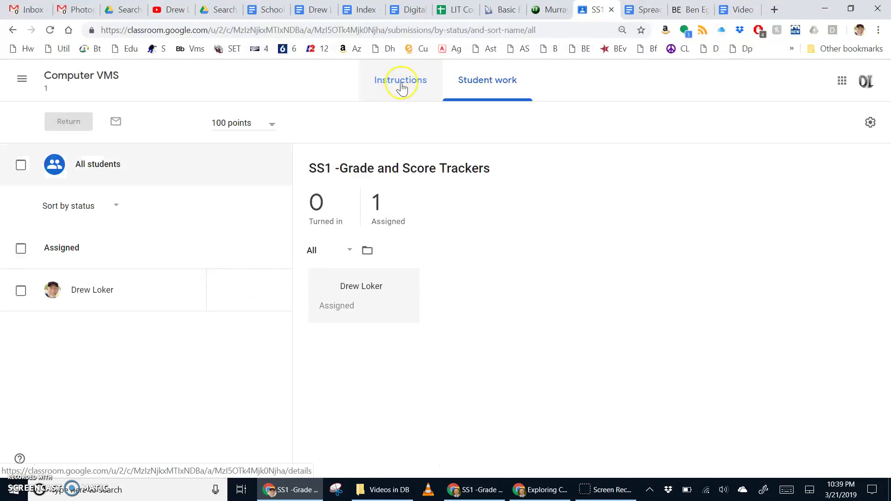
Review the assignment's instructions and the linked SpreadSheet Instructions document, covering Activities 1 through 3.
left_click(401, 83)
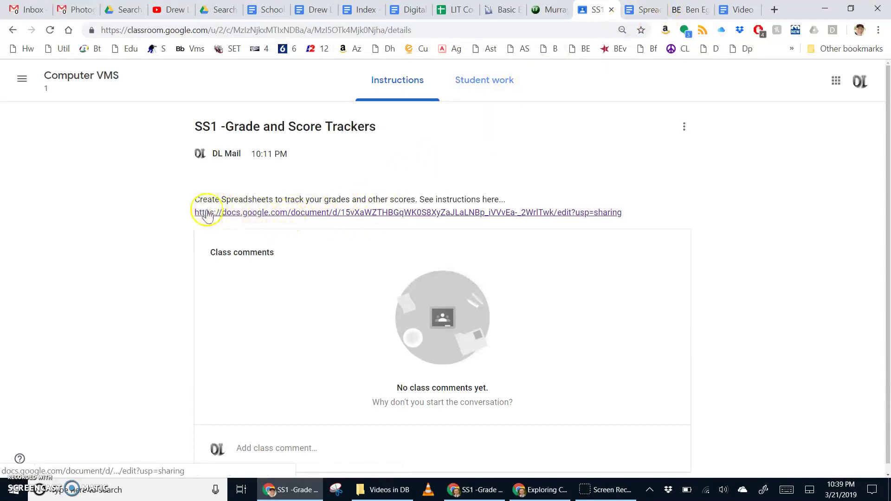
left_click(642, 9)
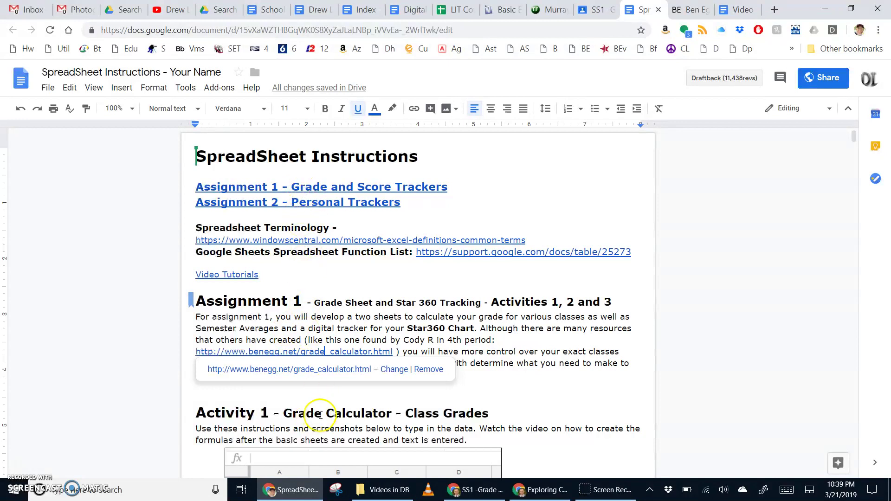
scroll(318, 416, "down", 1)
scroll(320, 415, "down", 1)
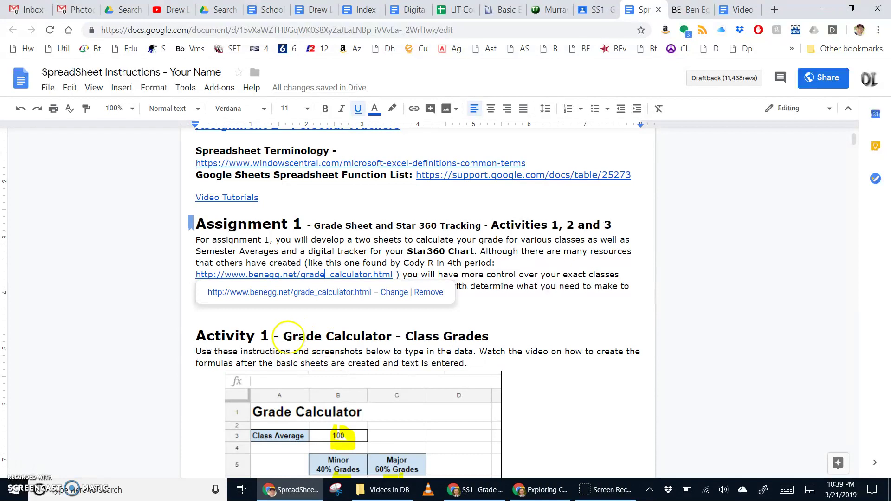
scroll(288, 338, "down", 8)
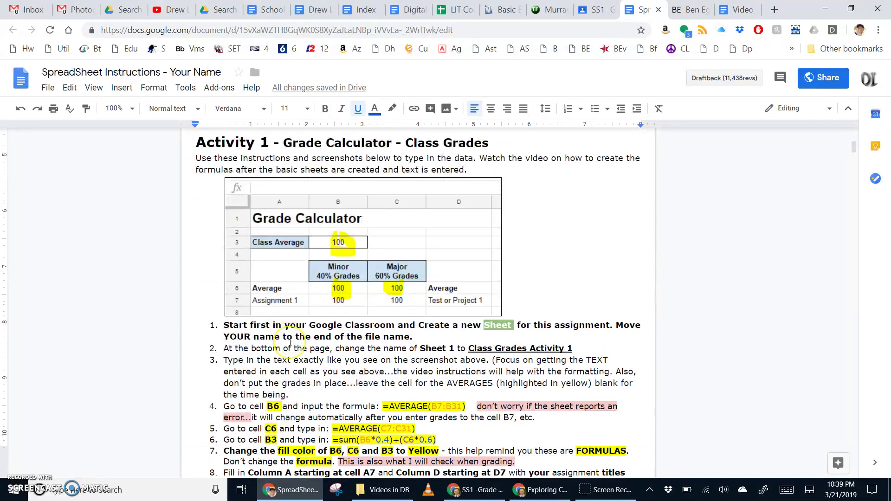
scroll(290, 343, "down", 1)
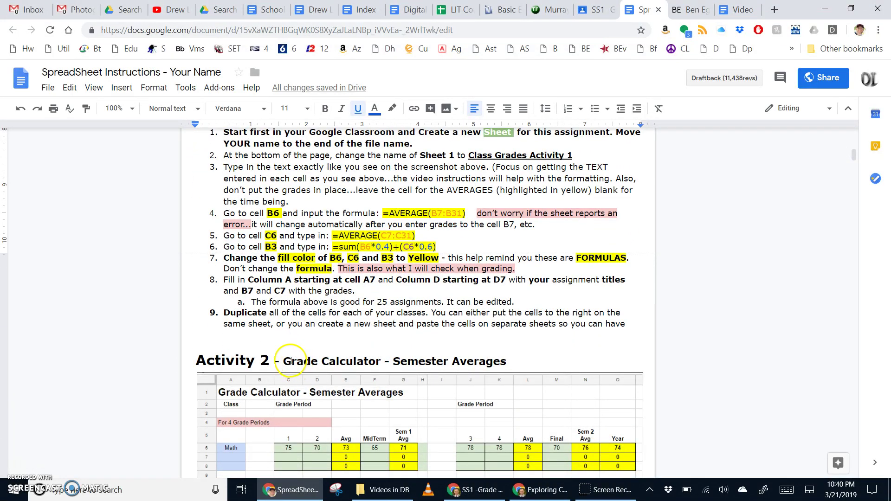
scroll(424, 360, "down", 4)
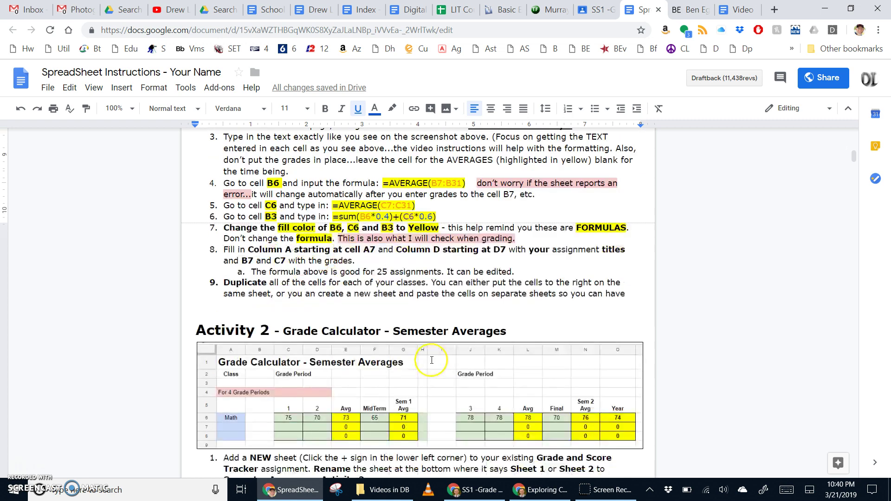
scroll(421, 361, "down", 5)
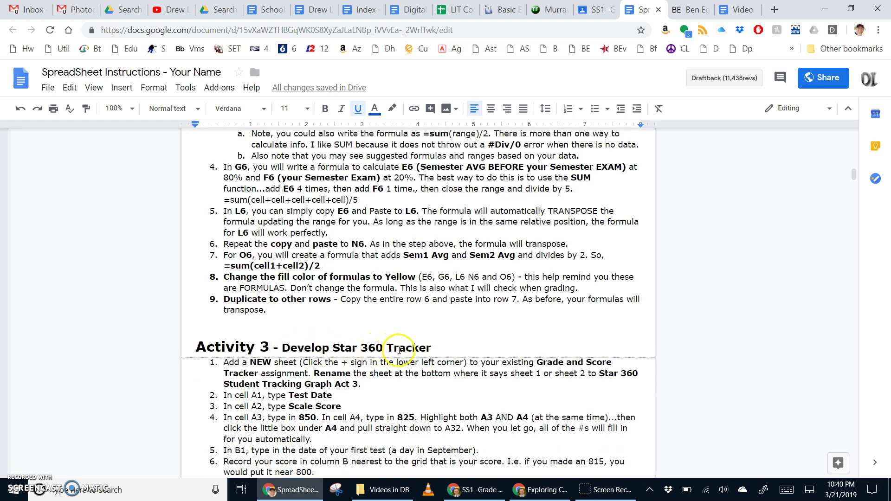
scroll(400, 349, "up", 20)
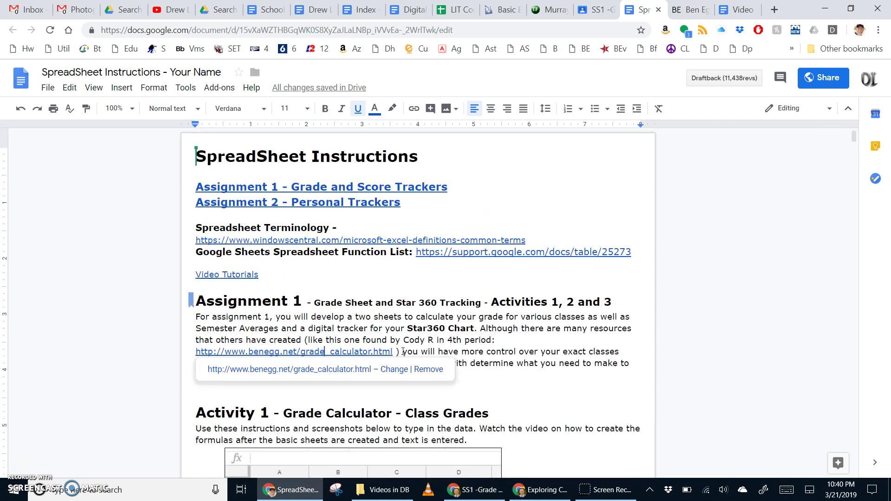
Create a Google Sheets file as your work in the SS1 -Grade and Score Trackers Classroom assignment and open it.
left_click(595, 14)
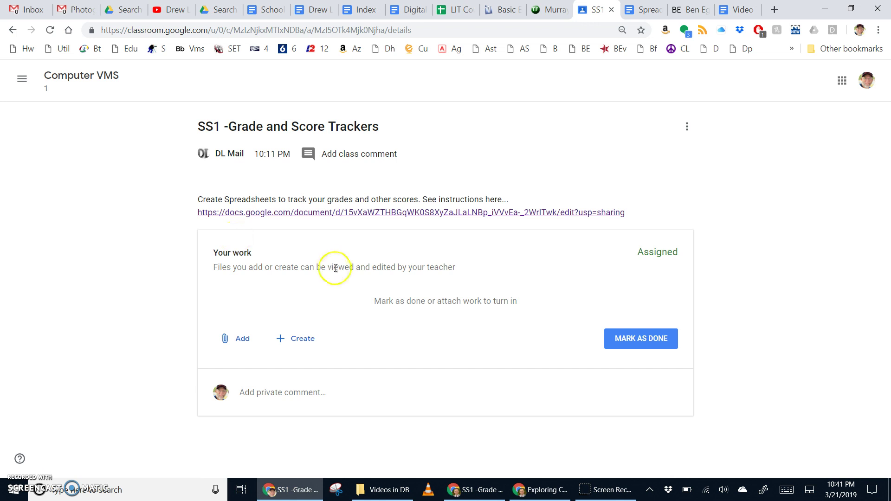
left_click(301, 344)
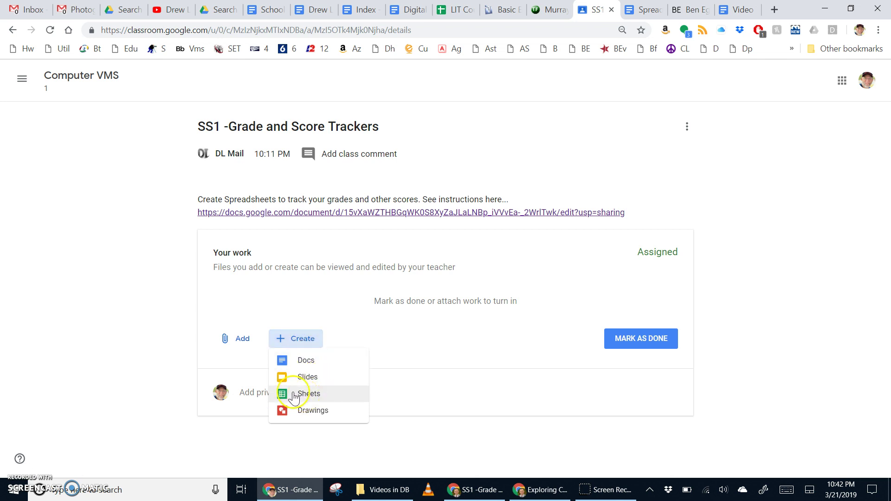
left_click(286, 398)
left_click(299, 398)
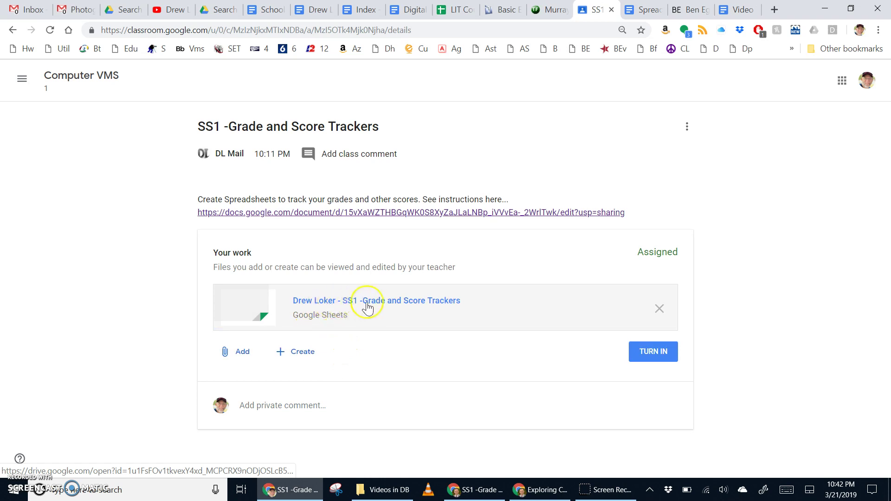
left_click(393, 302)
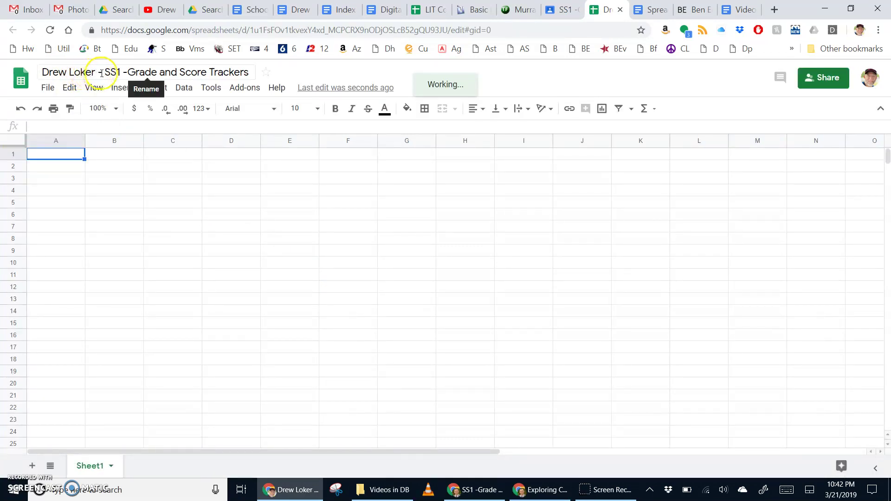
Rename the spreadsheet so the student's name follows the title, as in "SS1 -Grade and Score Trackers - " plus the name.
left_click_drag(106, 73, 40, 70)
key("ctrl+c")
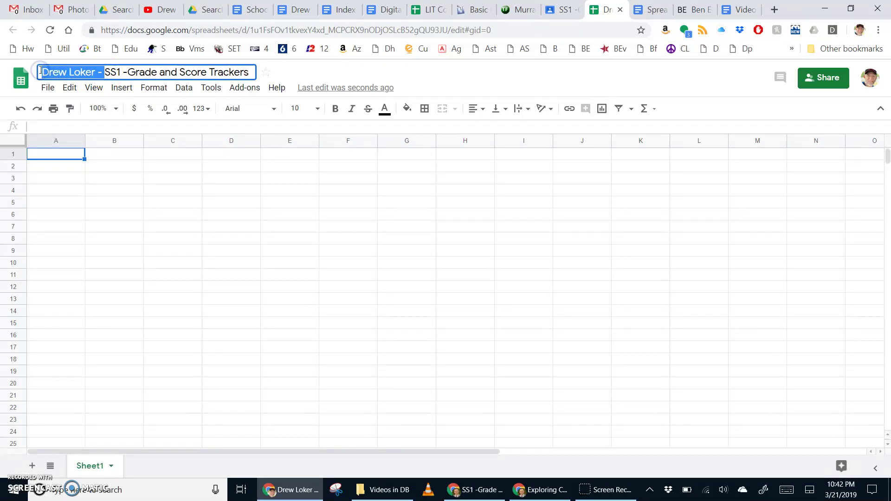
key("BackSpace")
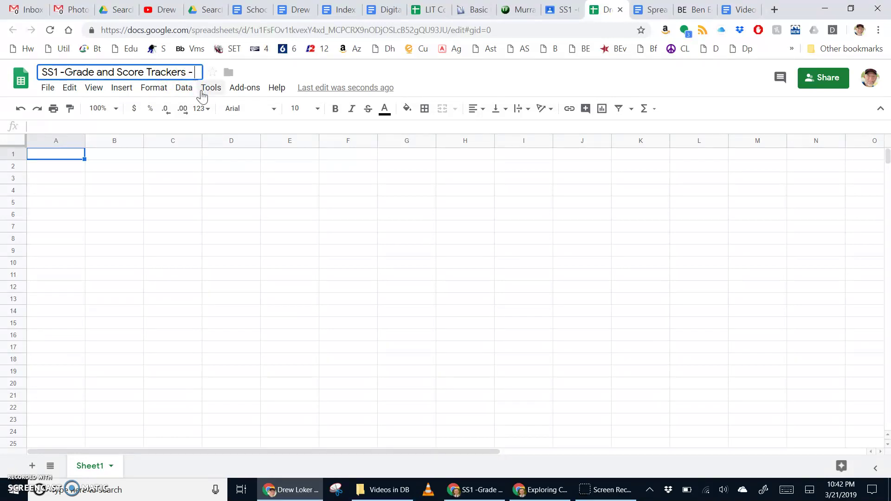
key("ctrl+v")
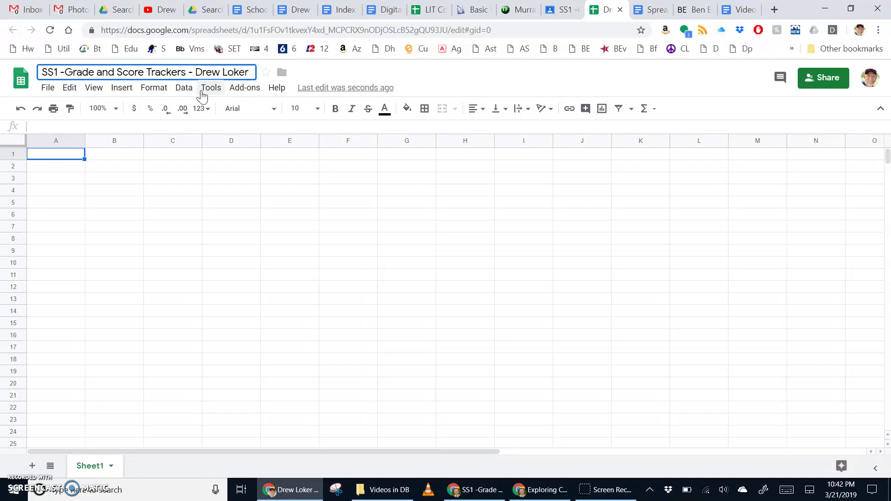
key("Return")
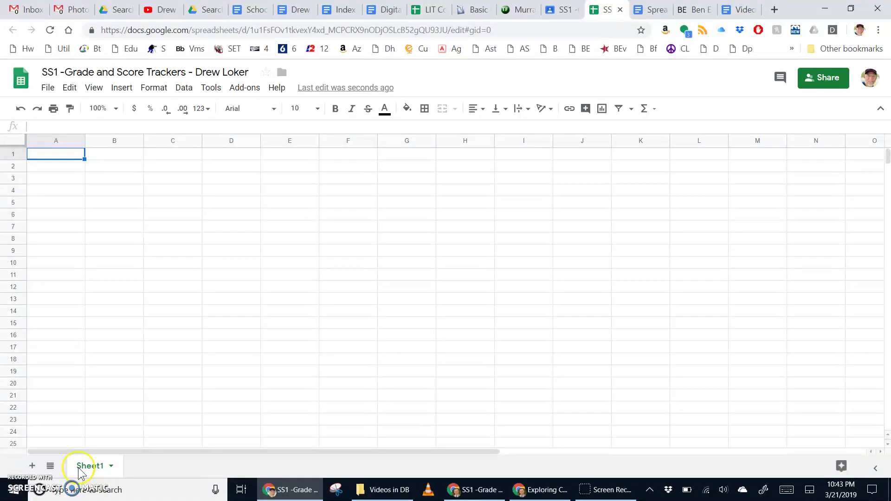
Rename Sheet1 as "Class Grade Activty 1".
left_click(112, 467)
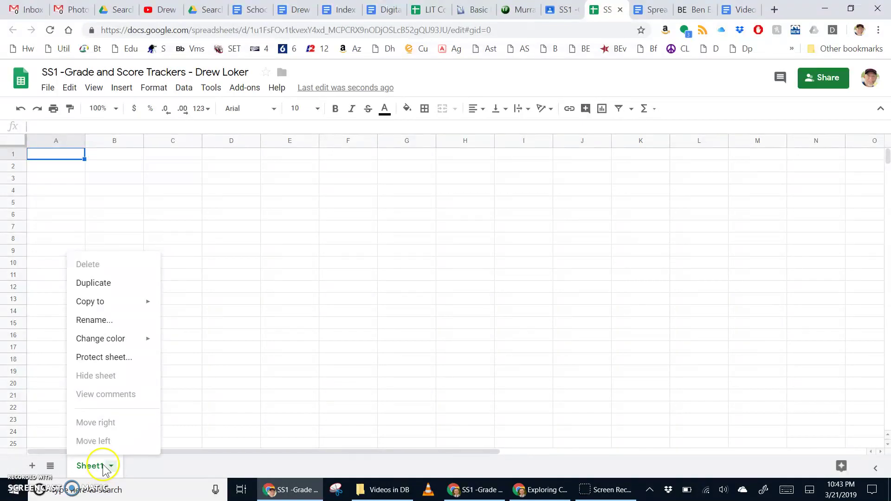
left_click(95, 321)
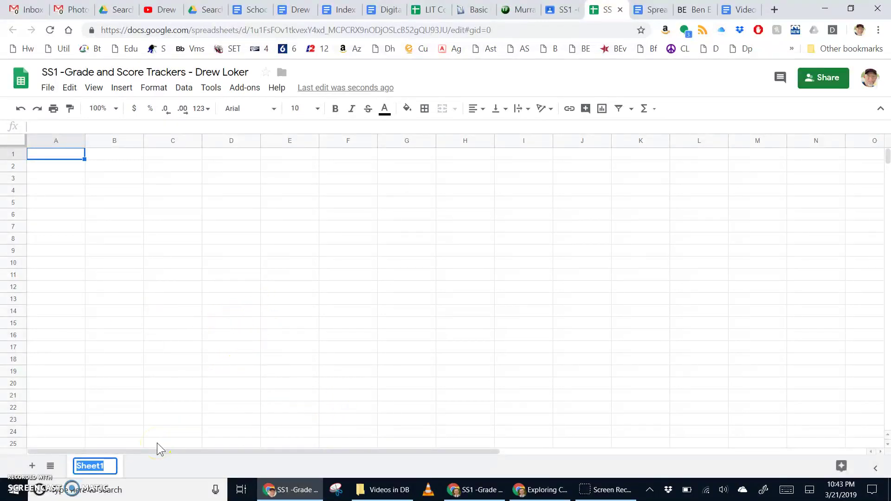
type("C")
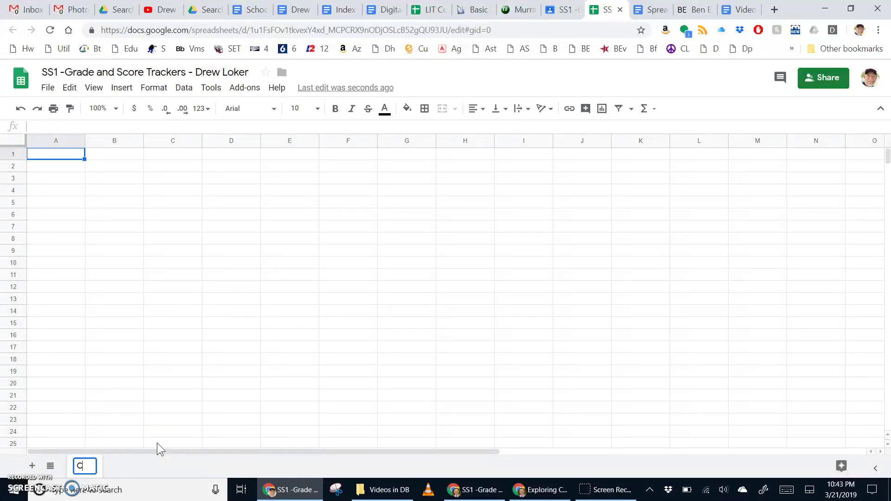
type("lass Gra")
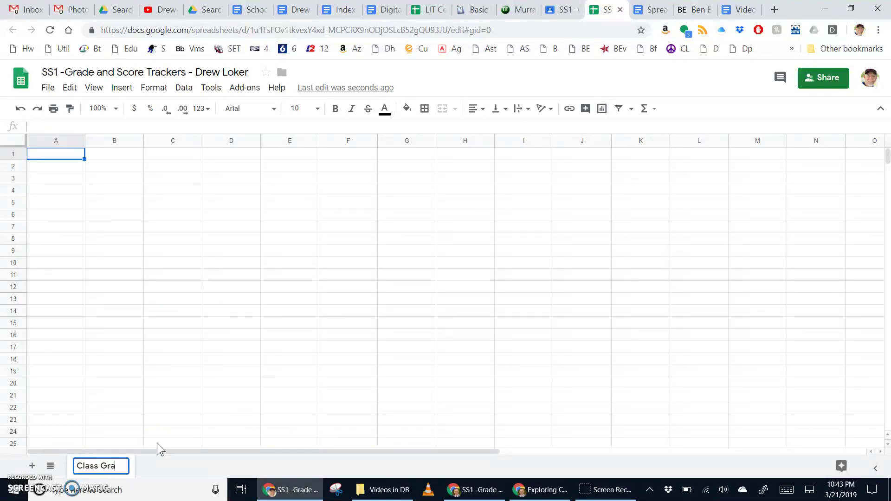
type("de Activty 1")
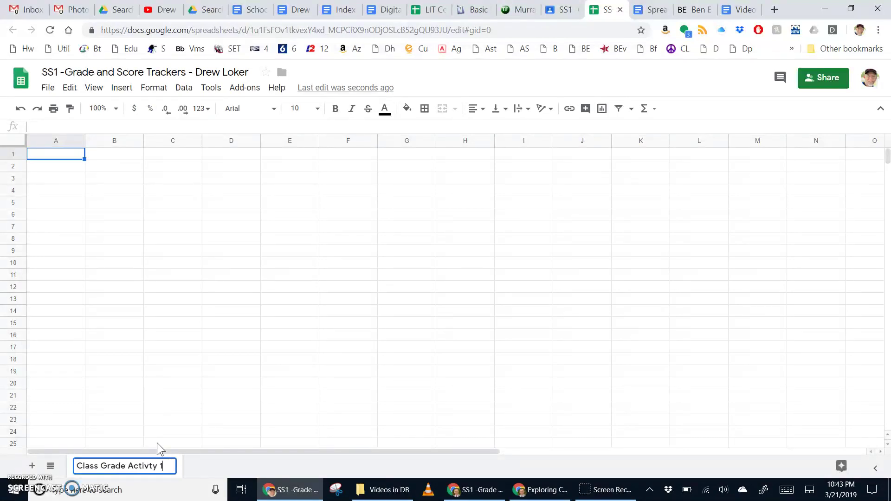
key("Return")
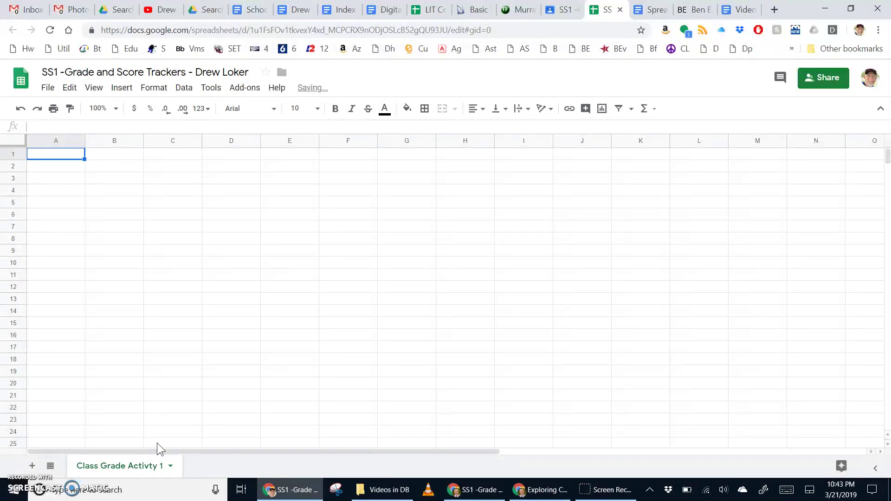
Change "Grade" to "Grades" in the sheet's name so it reads "Class Grades Activty 1".
double_click(125, 465)
left_click(119, 470)
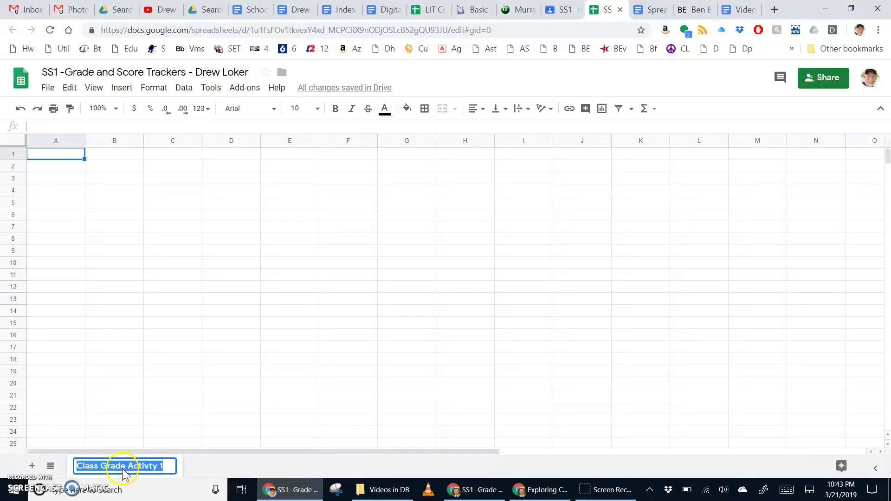
left_click(125, 468)
type("s")
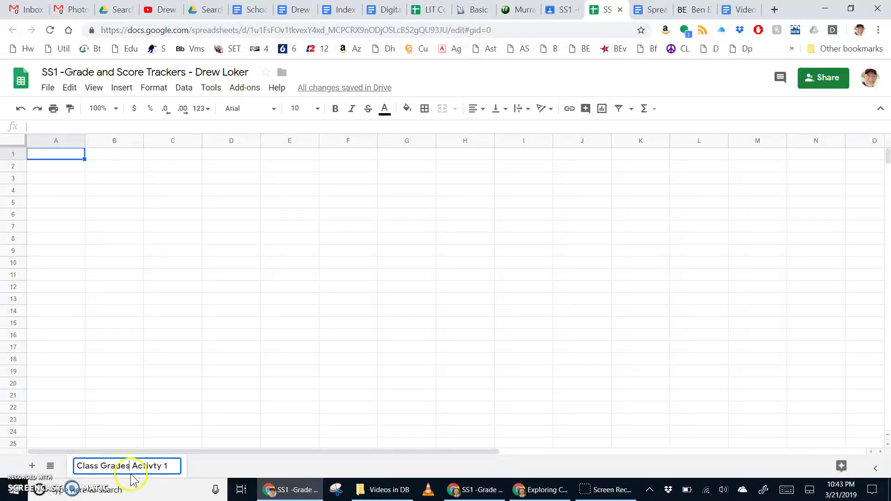
left_click(200, 464)
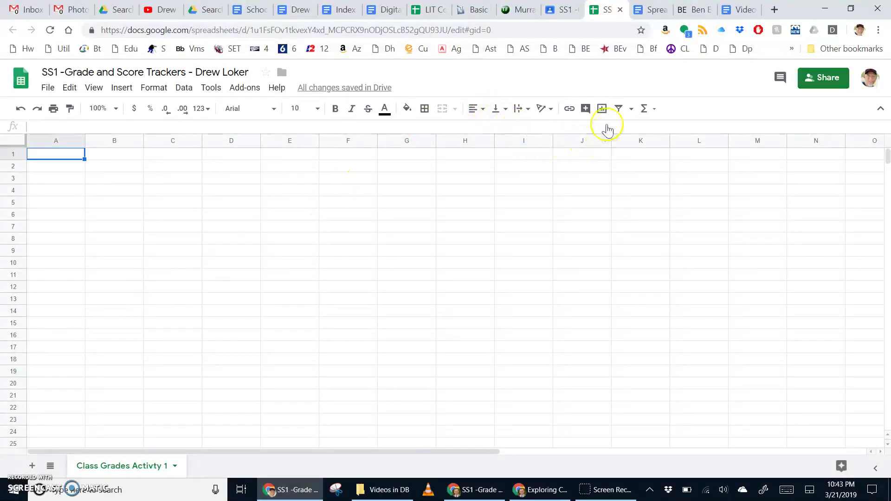
Review the Activity 1 layout in the SpreadSheet Instructions document, and enter "Grade Calculator" in cell A1 of the grade tracker spreadsheet.
left_click(653, 15)
scroll(372, 353, "down", 2)
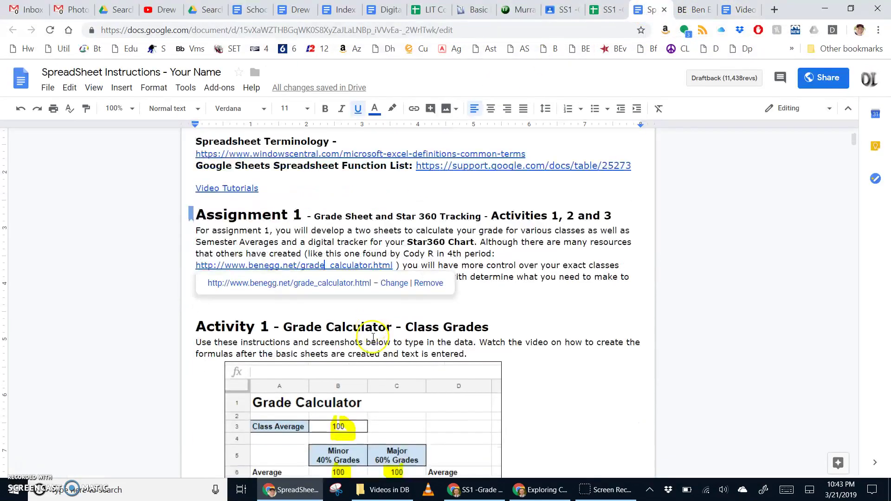
scroll(373, 338, "down", 3)
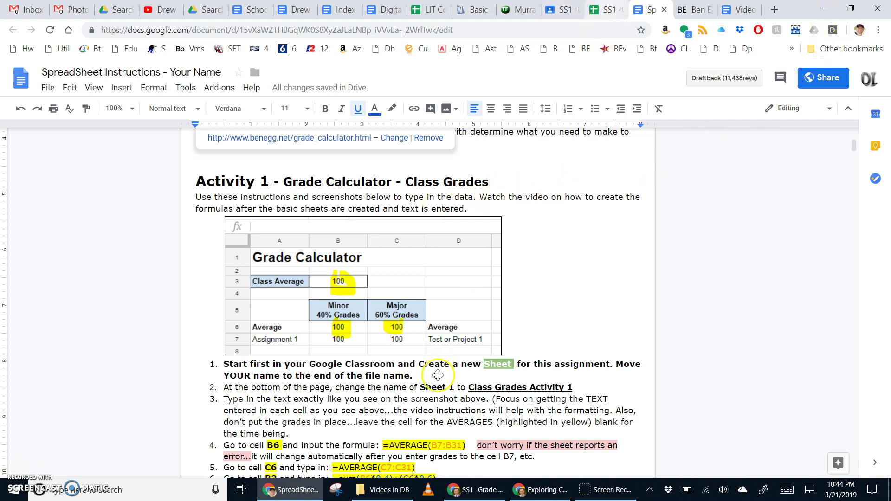
scroll(446, 371, "down", 2)
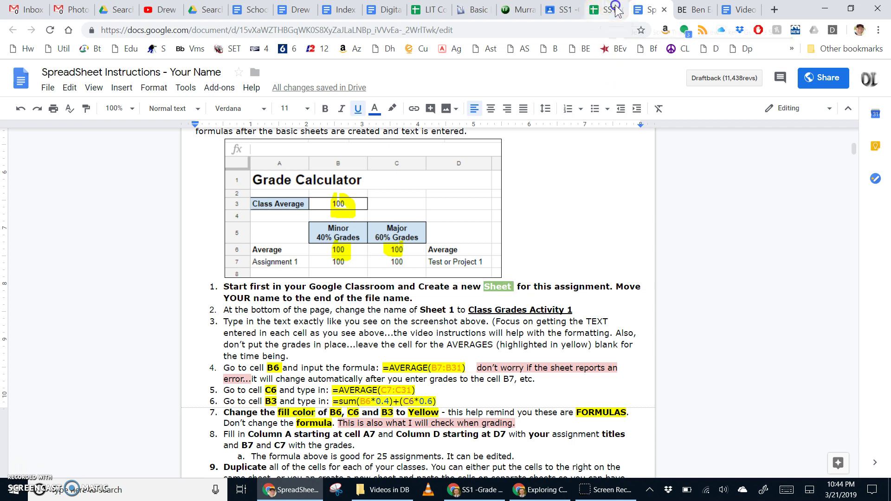
left_click(602, 11)
left_click(63, 216)
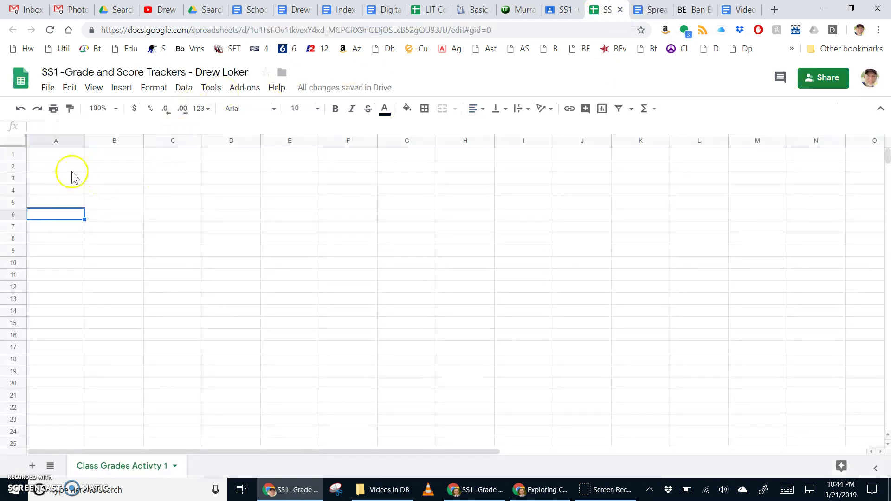
left_click(66, 155)
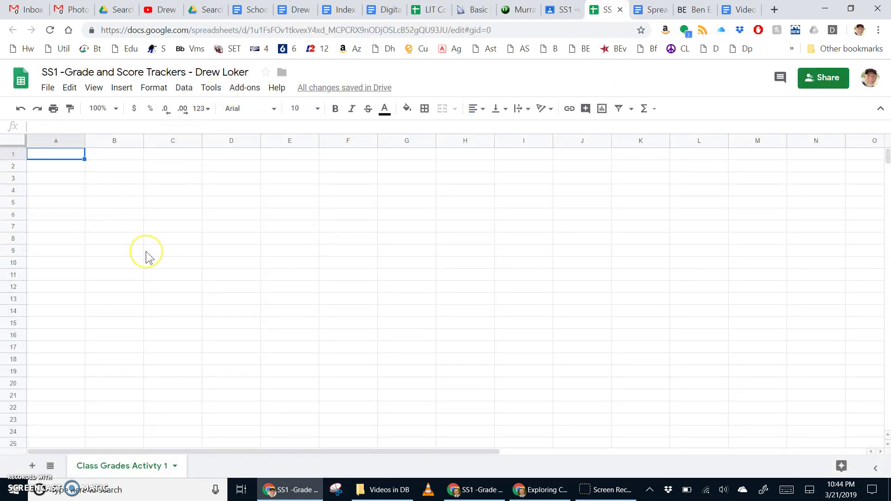
type("Grade C")
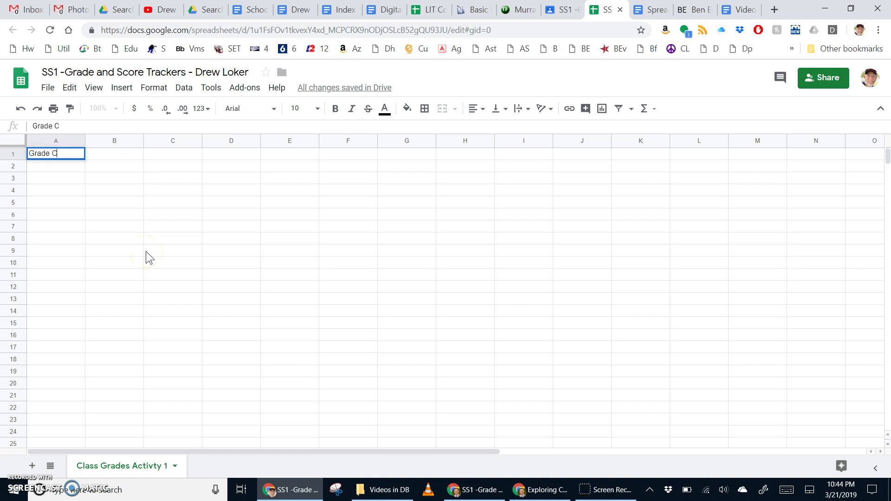
type("alculator")
key("Return")
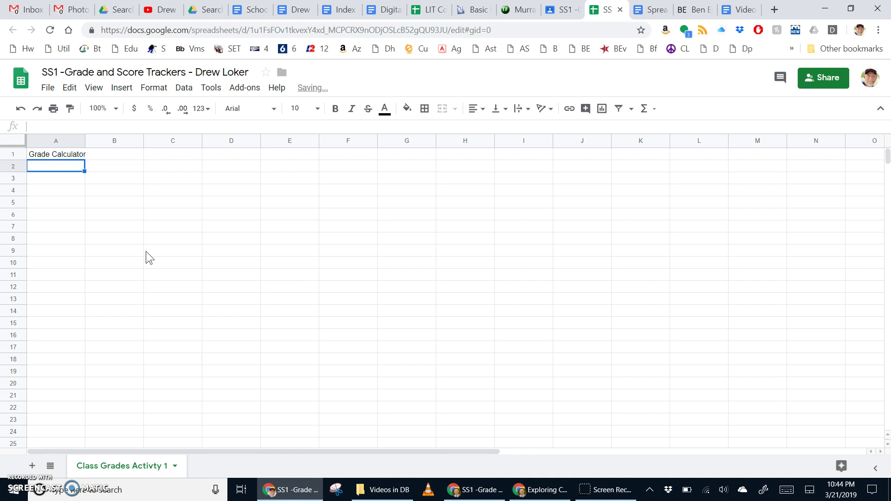
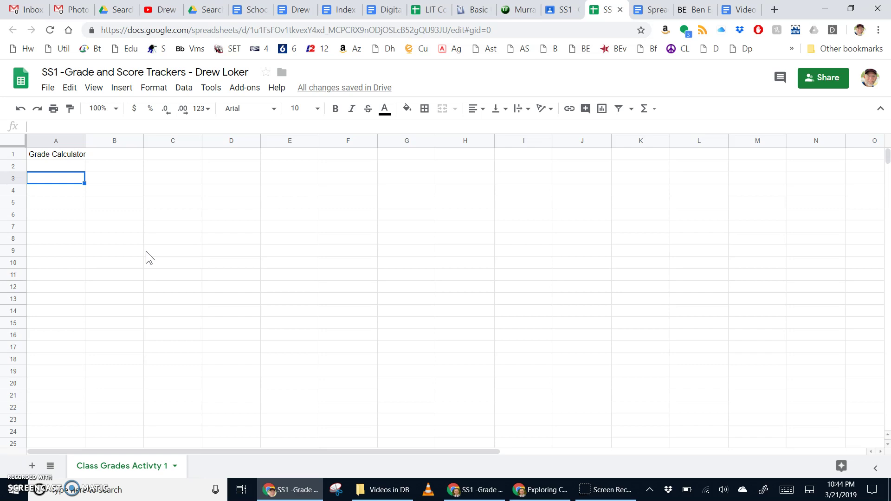
Enter the label "Class Avergage" in cell A3.
type("Cl")
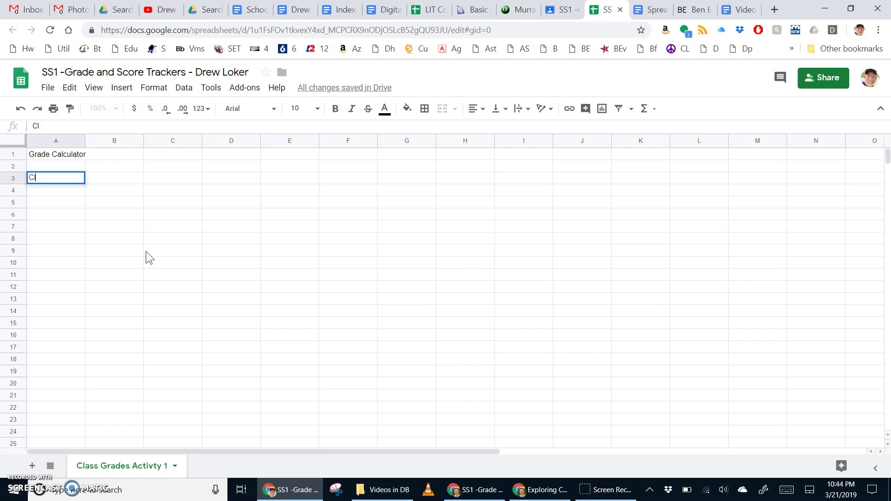
type("ass Avergage")
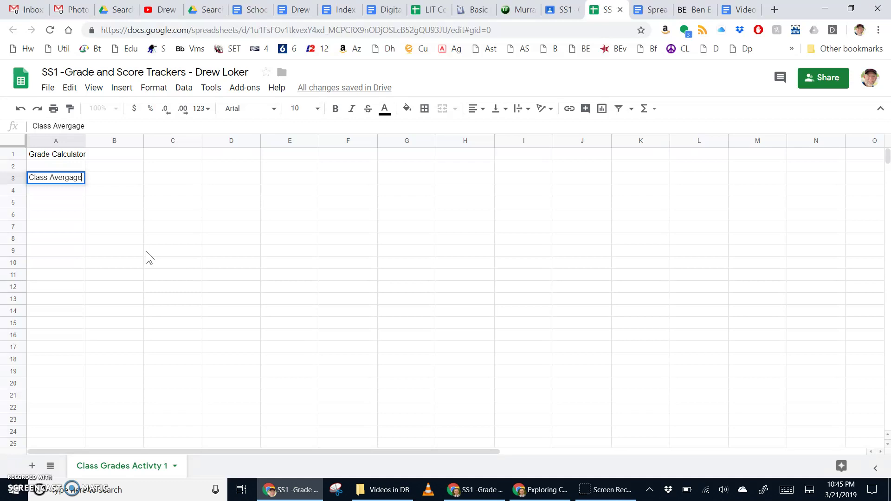
left_click(75, 207)
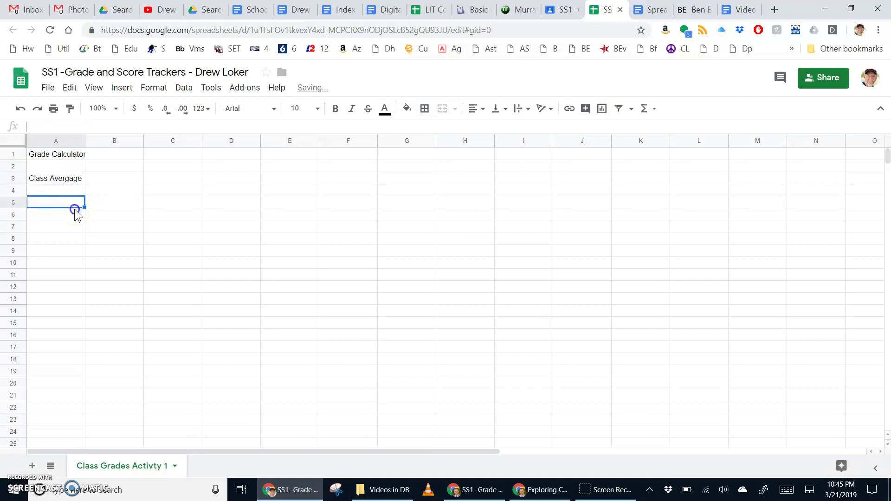
left_click(111, 181)
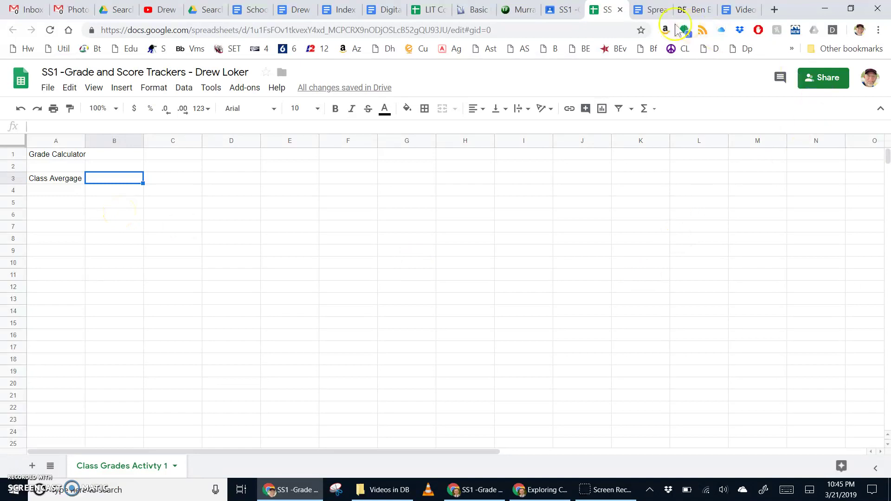
Check the sample layout in the SpreadSheet Instructions document again, and enter "Minor 40% Grades" in cell B5 of the tracker spreadsheet.
left_click(649, 10)
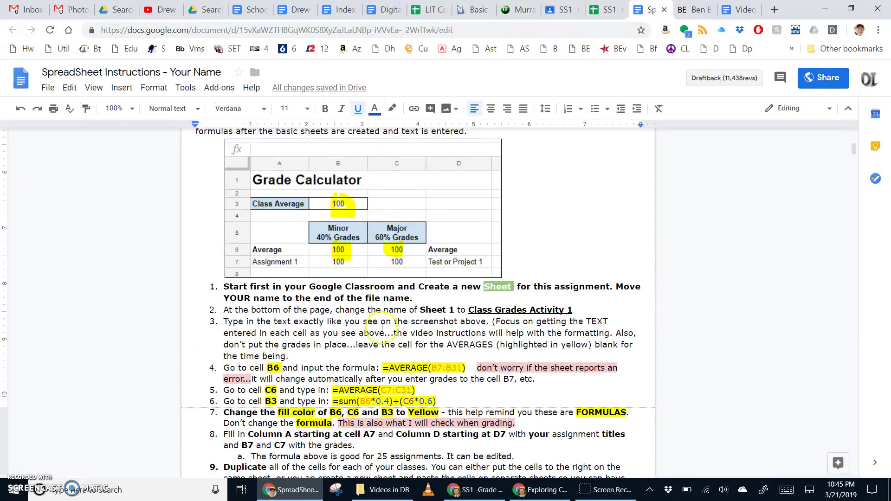
scroll(327, 342, "down", 1)
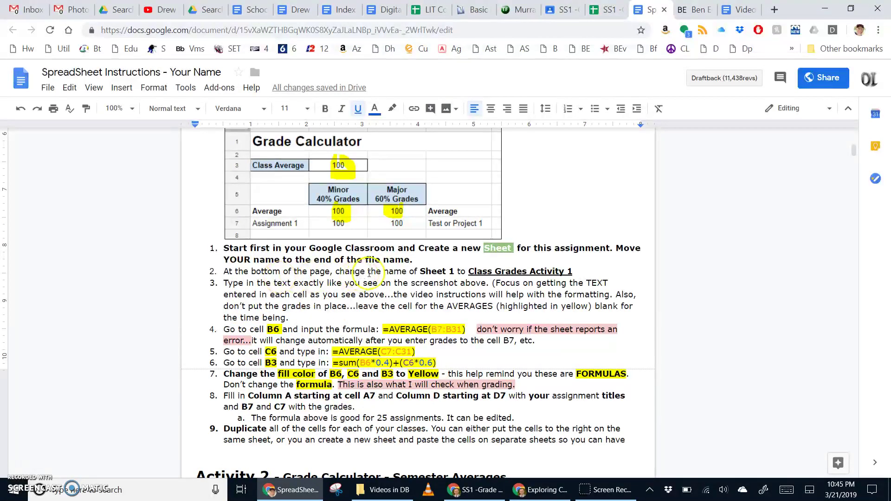
scroll(313, 213, "up", 1)
scroll(313, 213, "up", 1)
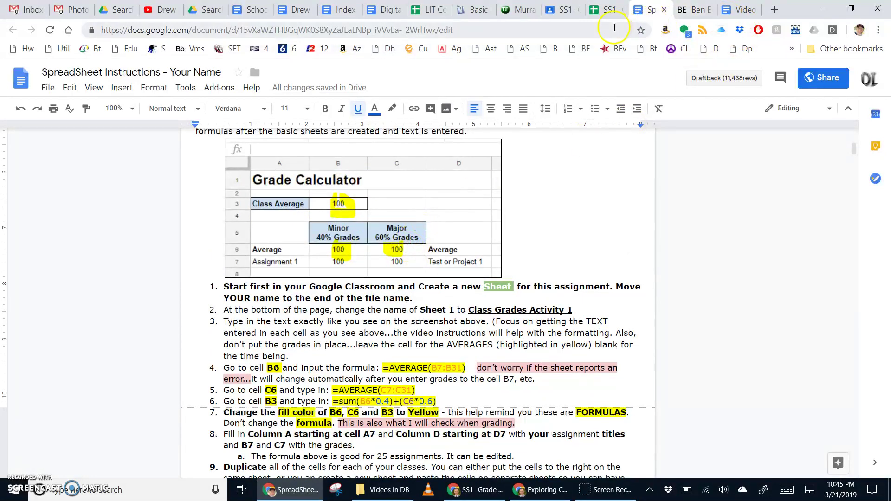
left_click(606, 10)
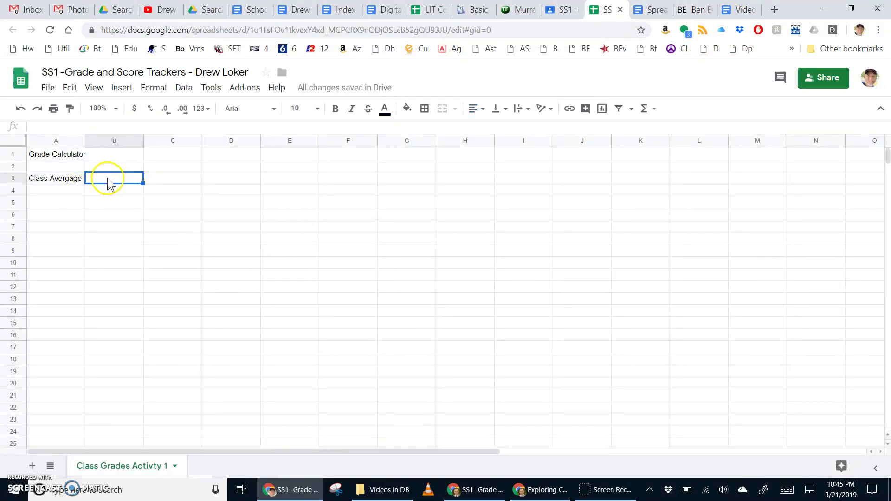
left_click(107, 202)
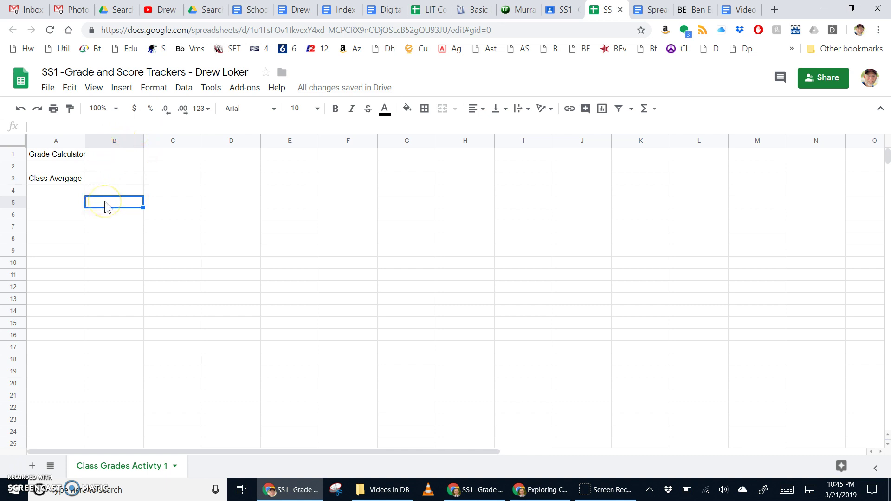
type("Minor")
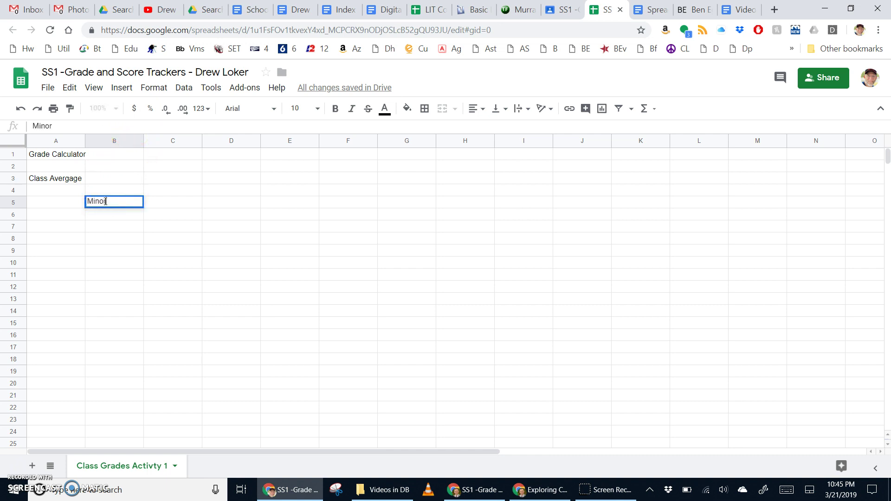
type(" 40% Grades")
key("Return")
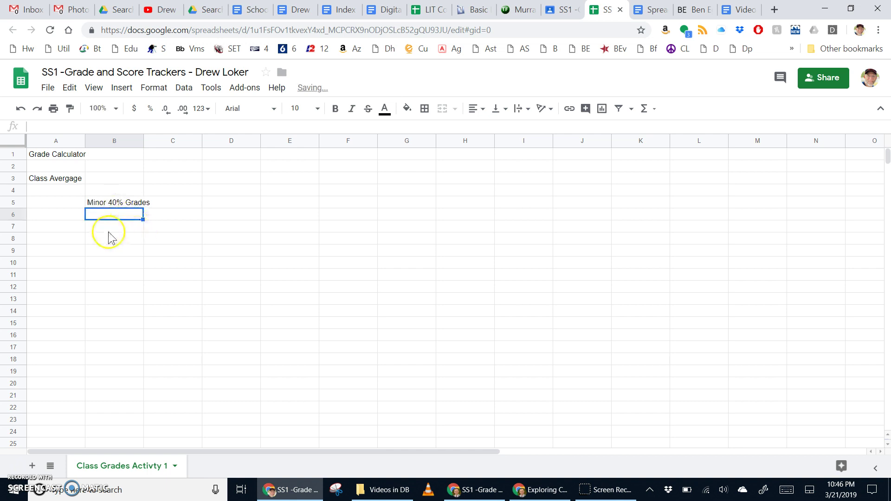
Enter the row labels "Average" in cell A6 and "Assignment 1" in cell A7.
left_click(61, 217)
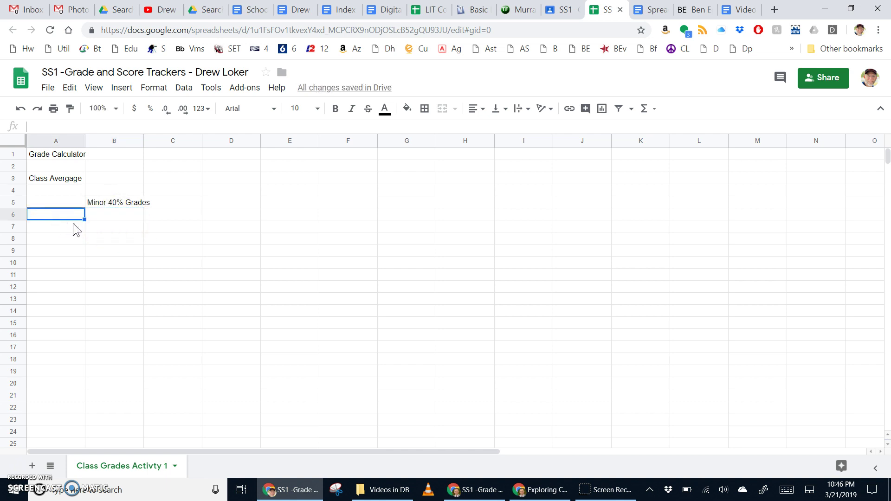
type("Average")
key("Return")
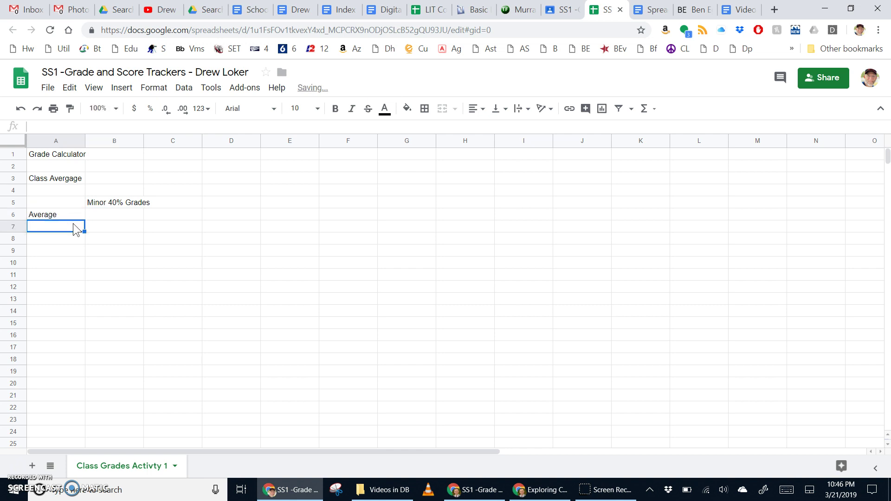
type("Ass")
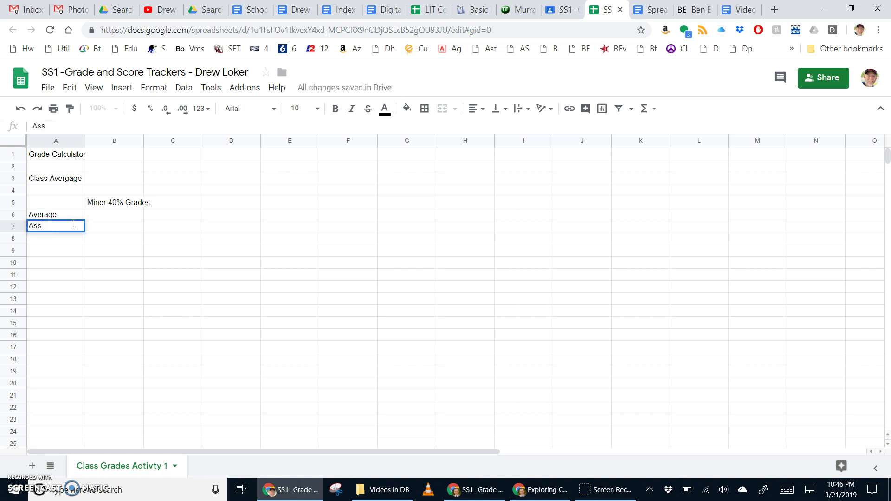
type("ignment 1")
key("Tab")
Enter the labels "Average" in cell D6 and "Test or Project 1" in cell D7.
key("Tab")
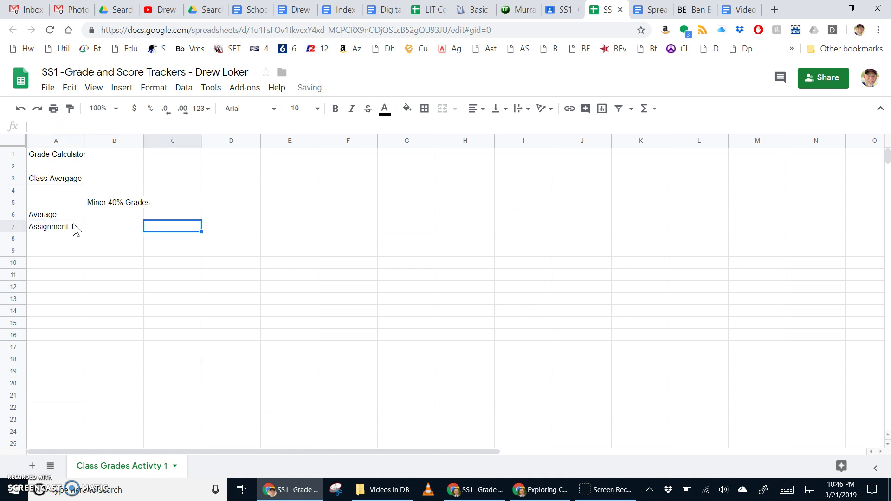
key("Tab")
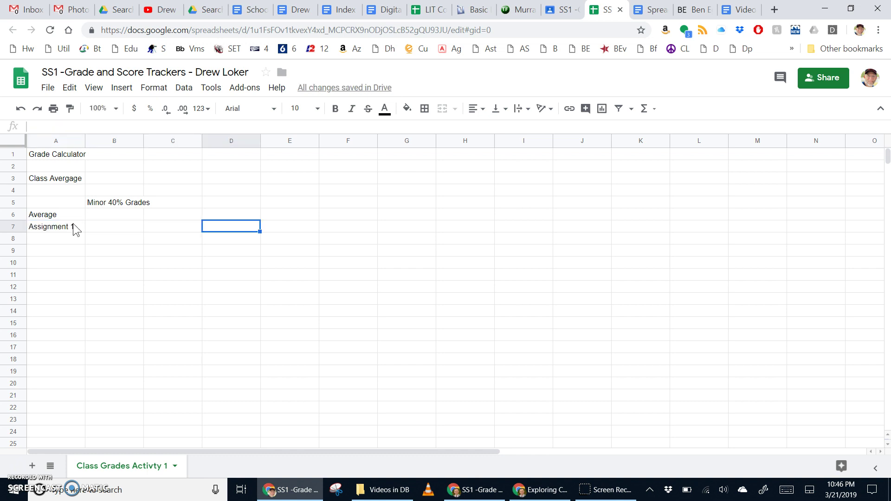
key("Up")
type("A")
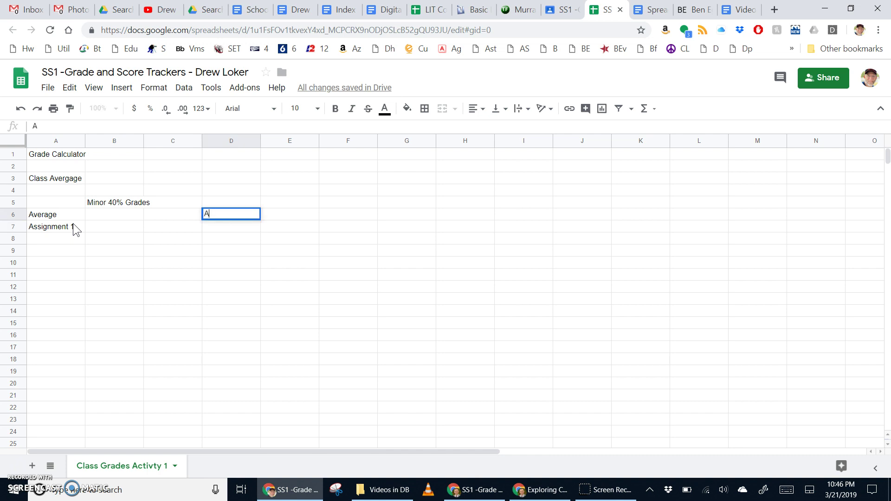
type("verage")
key("Return")
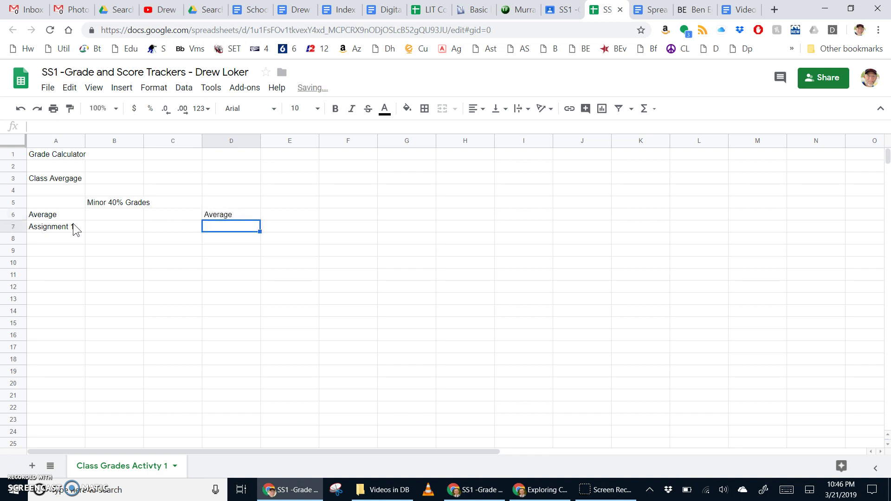
type("Test or Project 1")
key("Return")
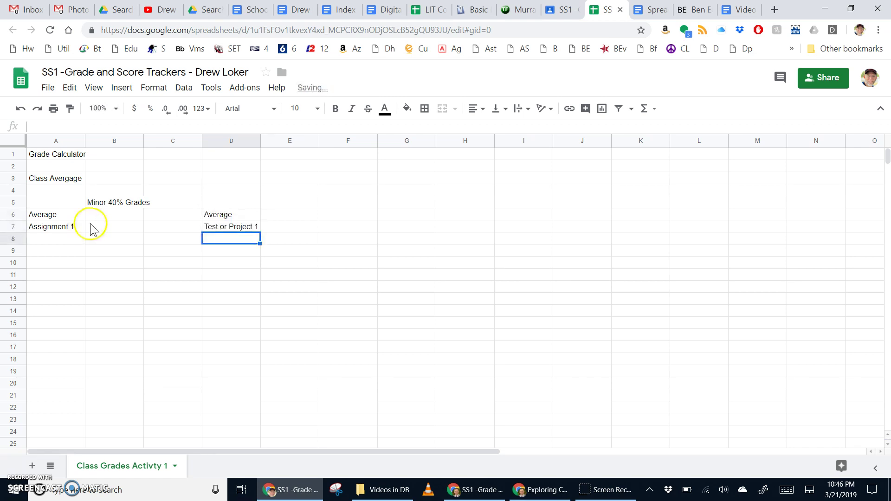
Enter the column heading "Major 60 % Grades" in cell C5.
left_click(178, 202)
double_click(177, 202)
type("Major")
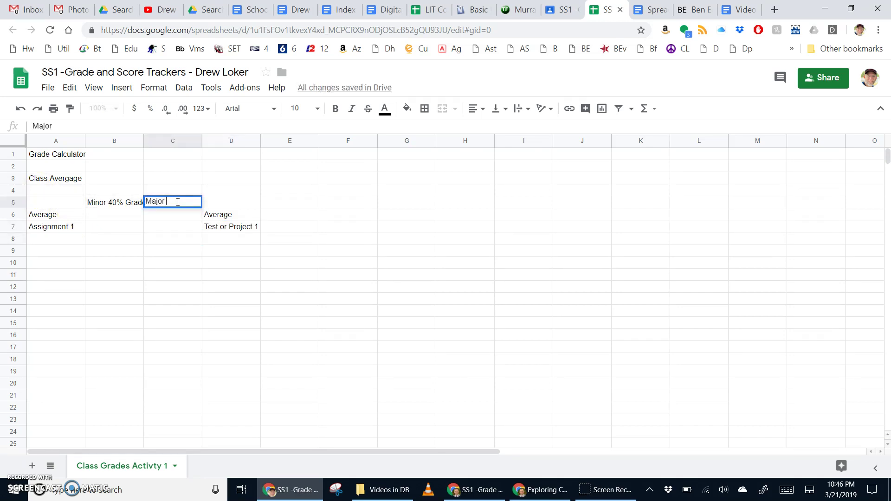
type(" 60 % Grades")
key("Return")
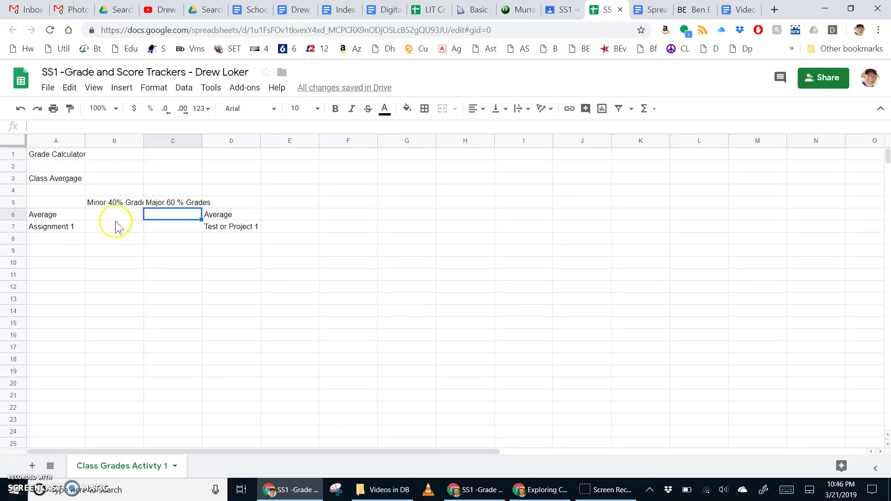
Apply all borders to the class average label and its value cell, A3:B3.
left_click(63, 181)
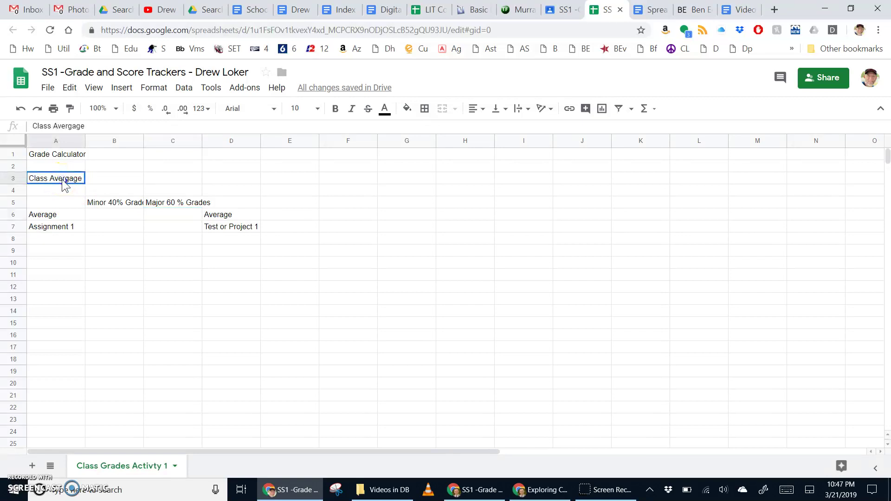
left_click(119, 181, "shift")
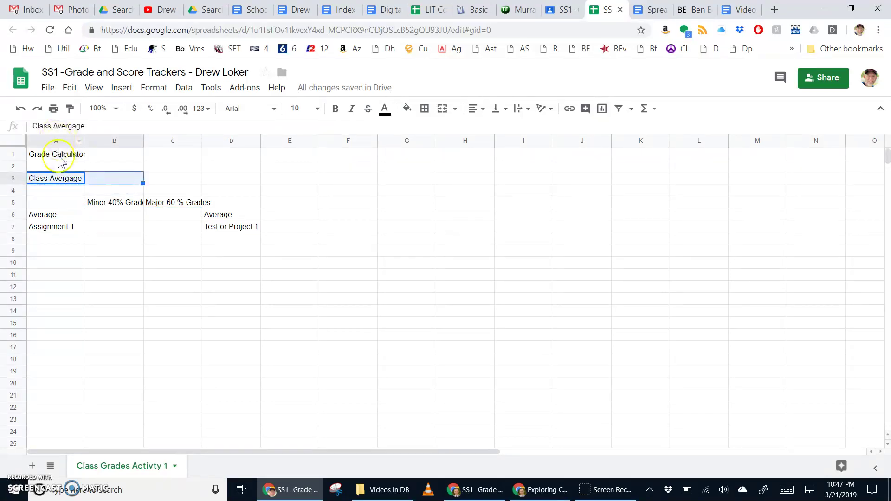
left_click(64, 191)
left_click(64, 178)
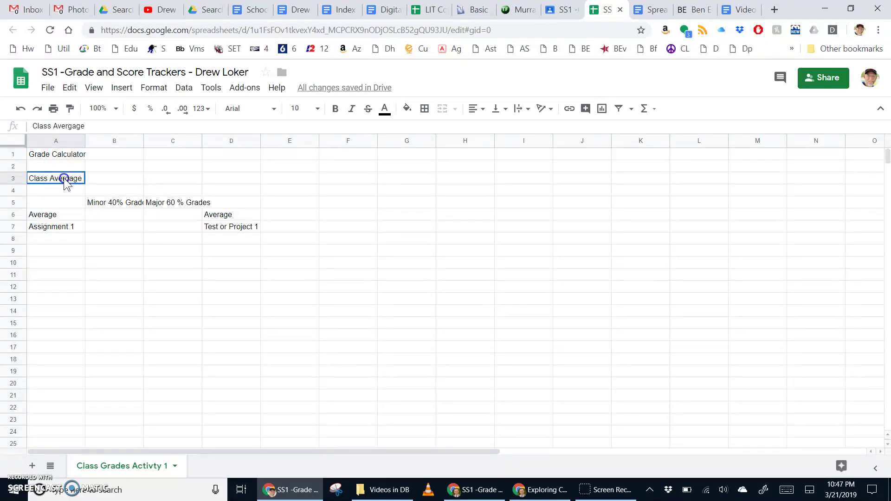
left_click(116, 180, "shift")
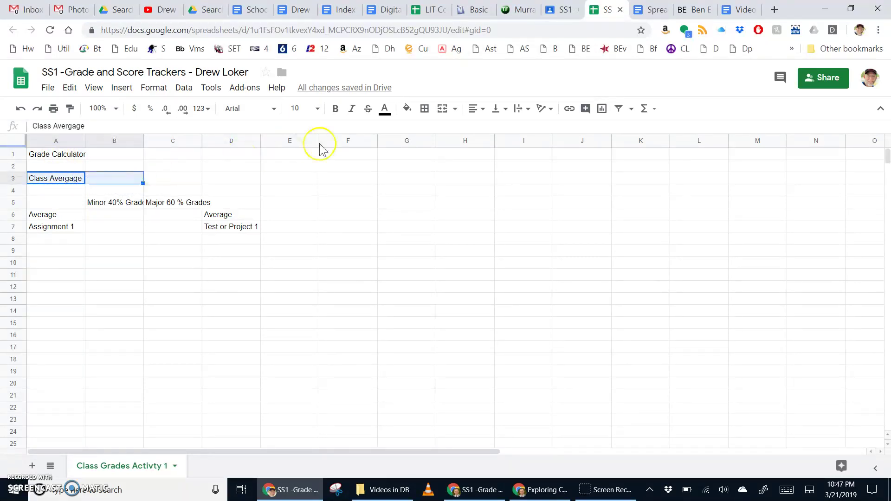
left_click(425, 113)
left_click(425, 114)
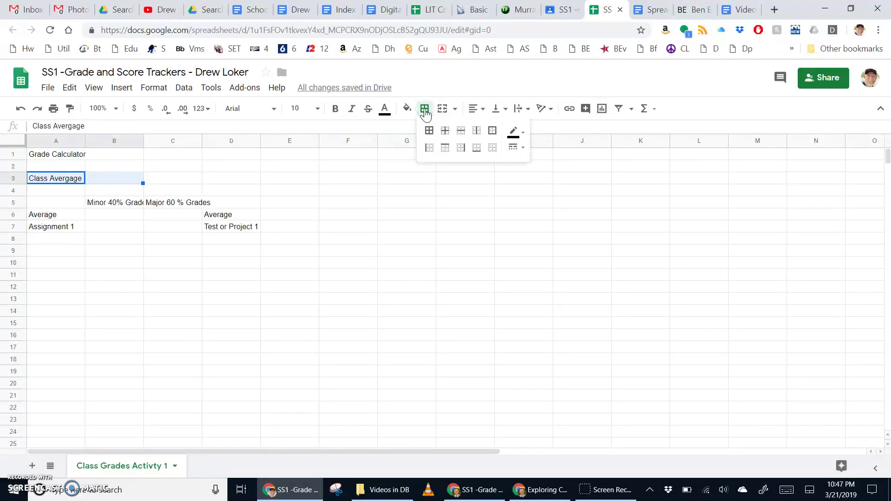
left_click(428, 138)
left_click(429, 131)
left_click(180, 167)
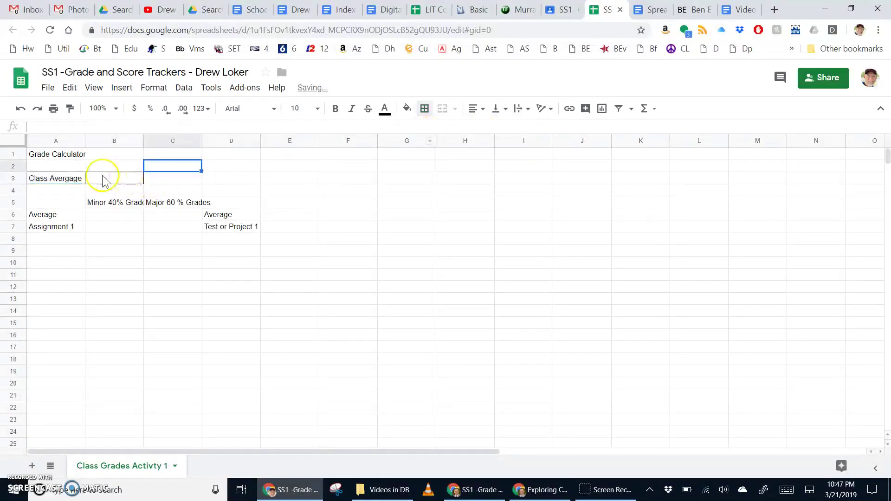
Fill the class average label in cell A3 with light blue 3 and make its text bold.
left_click_drag(65, 182, 118, 180)
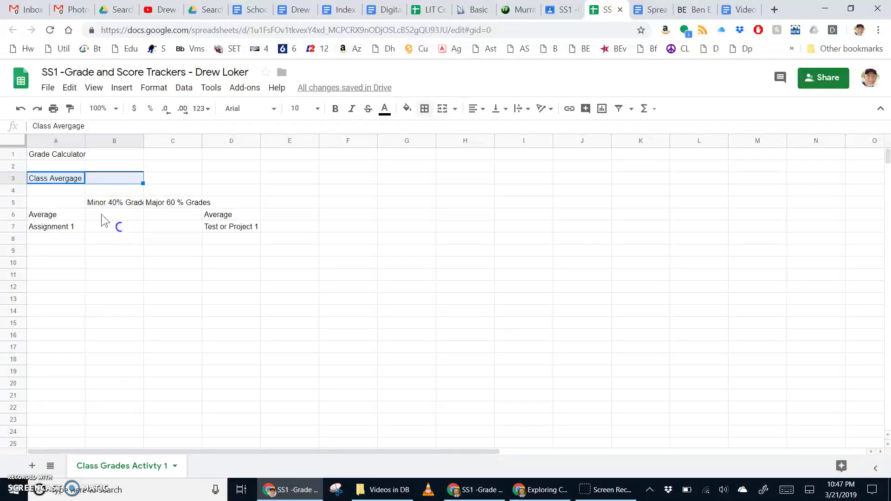
left_click(116, 225)
left_click(60, 181)
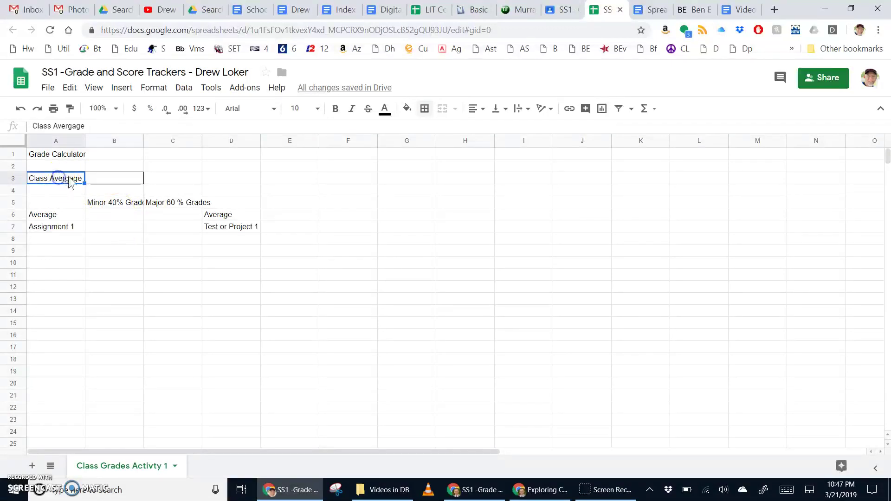
left_click(406, 109)
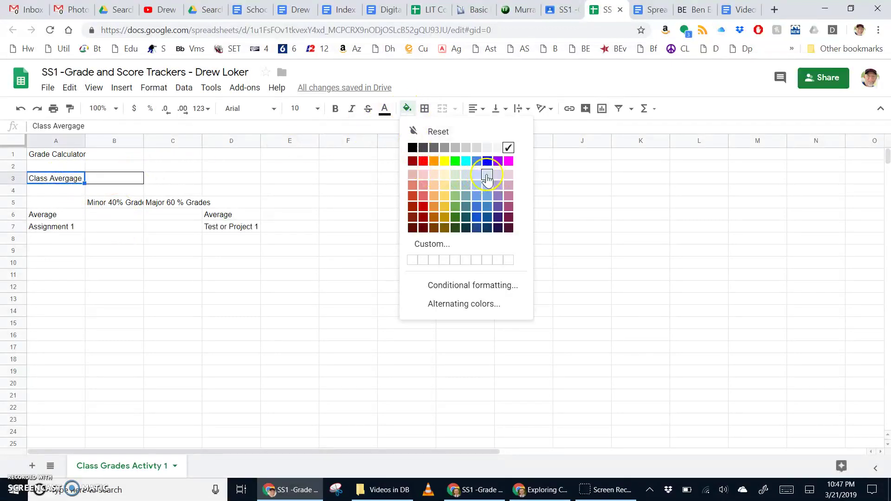
left_click(488, 176)
left_click(187, 179)
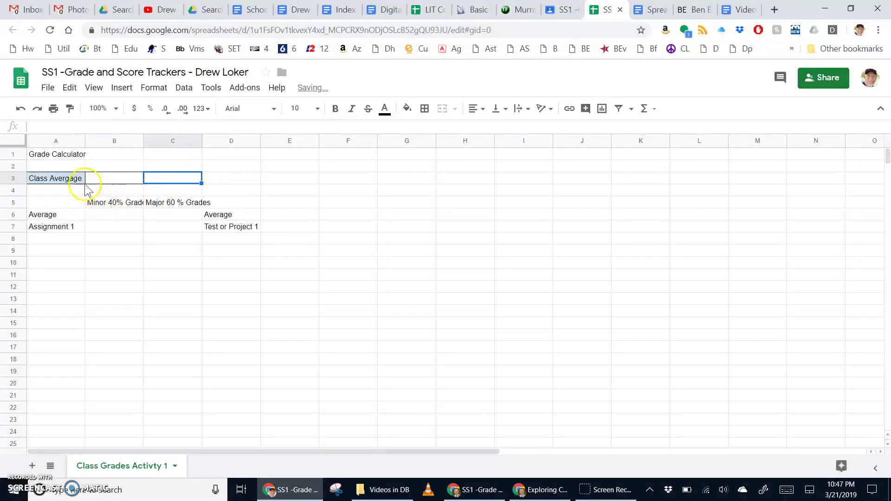
left_click(63, 184)
key("ctrl+b")
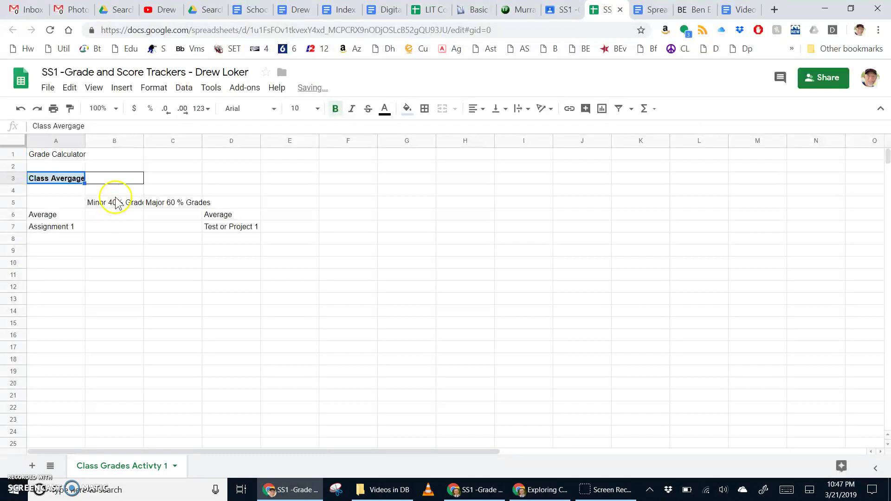
Apply all borders to the Minor and Major grade headings in B5:C5.
left_click(120, 204)
left_click_drag(135, 210, 175, 211)
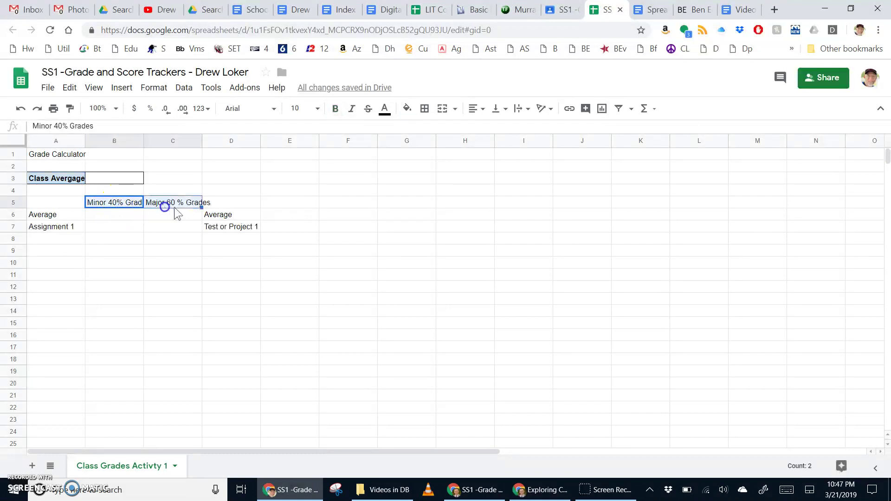
left_click(424, 111)
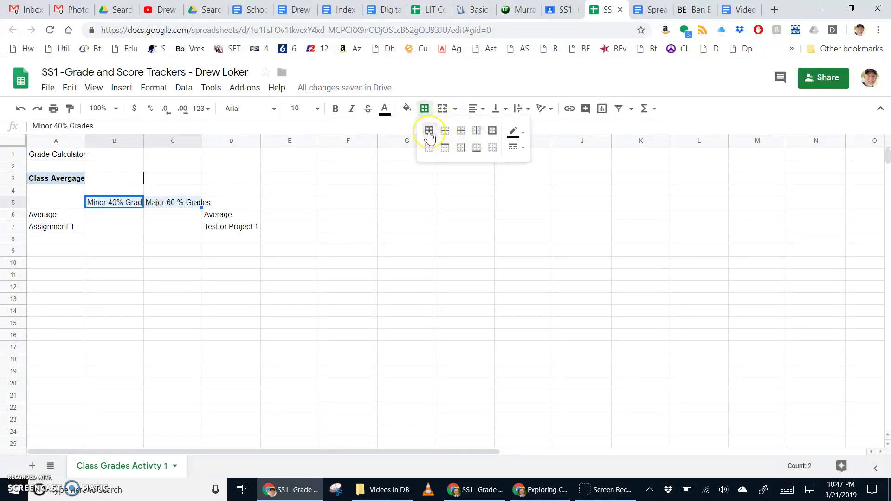
left_click(429, 133)
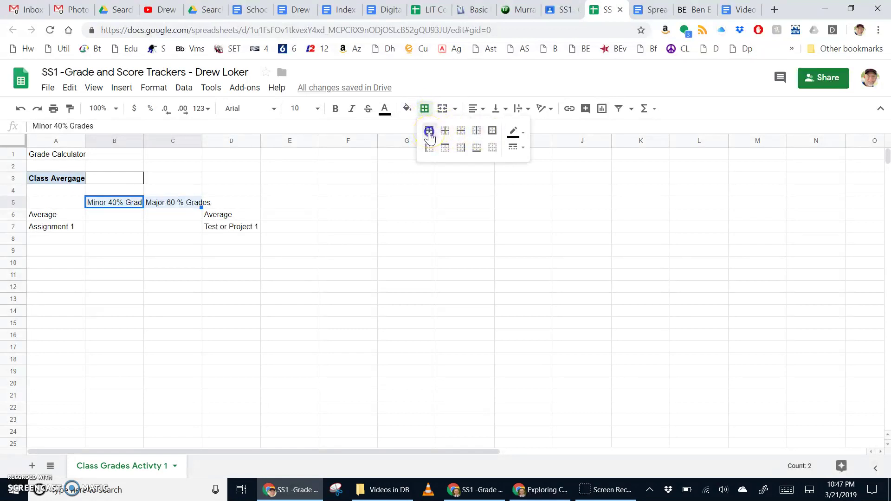
Fill the headings in B5:C5 with light blue 3 and make their text bold.
left_click(405, 110)
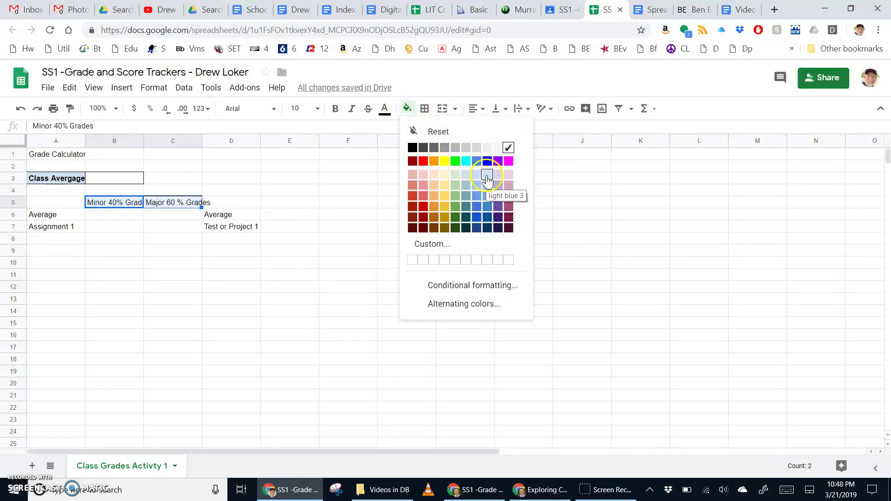
left_click(487, 176)
left_click_drag(116, 202, 189, 201)
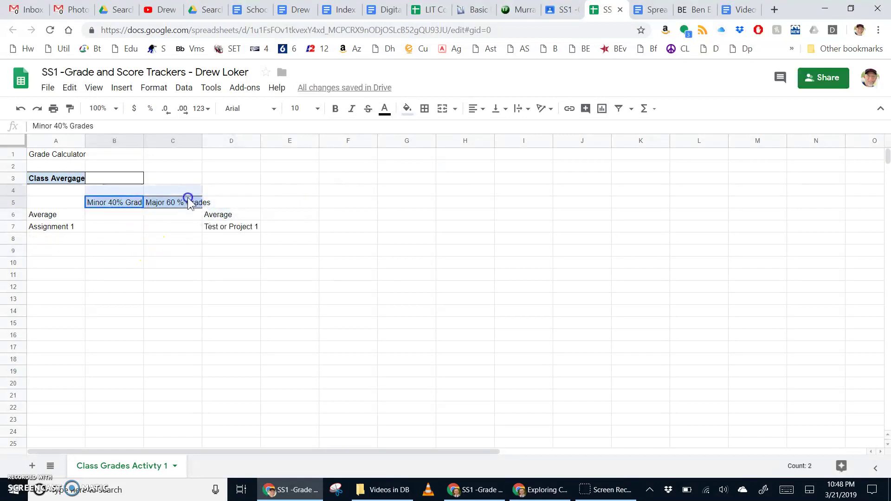
left_click(335, 108)
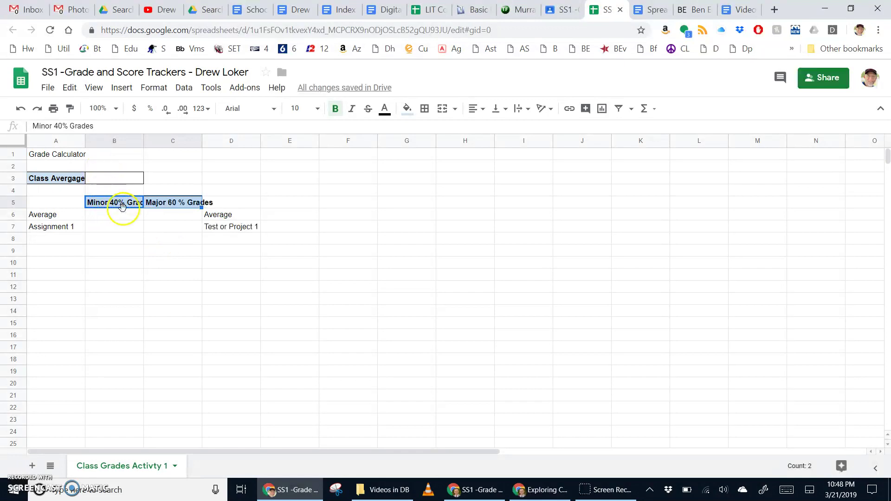
left_click(169, 263)
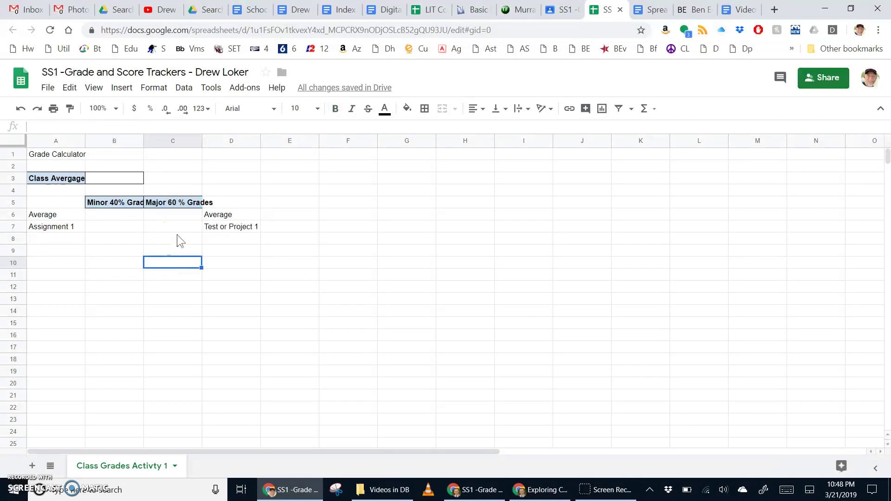
Widen columns A, B and C to fit the class average label and the grade headings.
left_click(85, 140)
left_click_drag(84, 141, 88, 141)
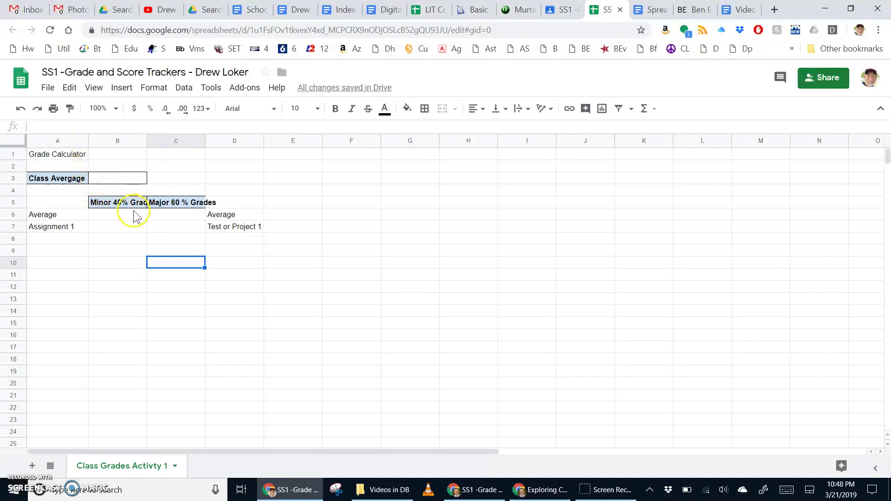
double_click(146, 144)
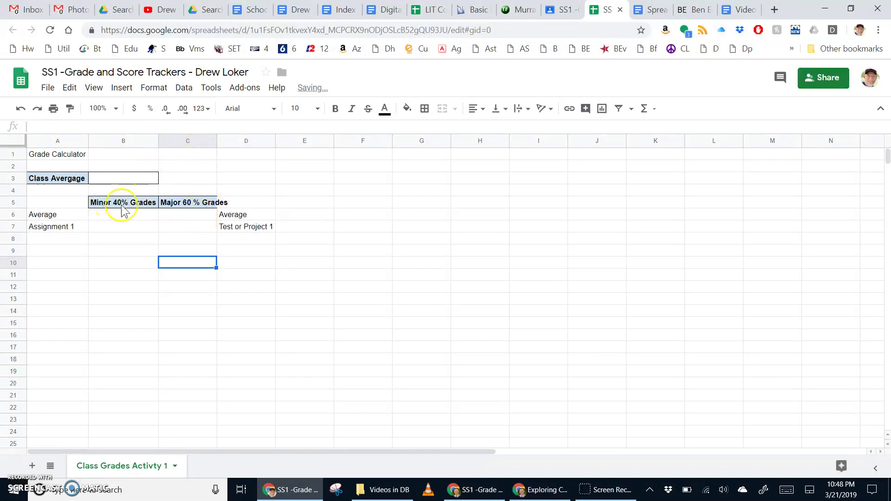
double_click(215, 141)
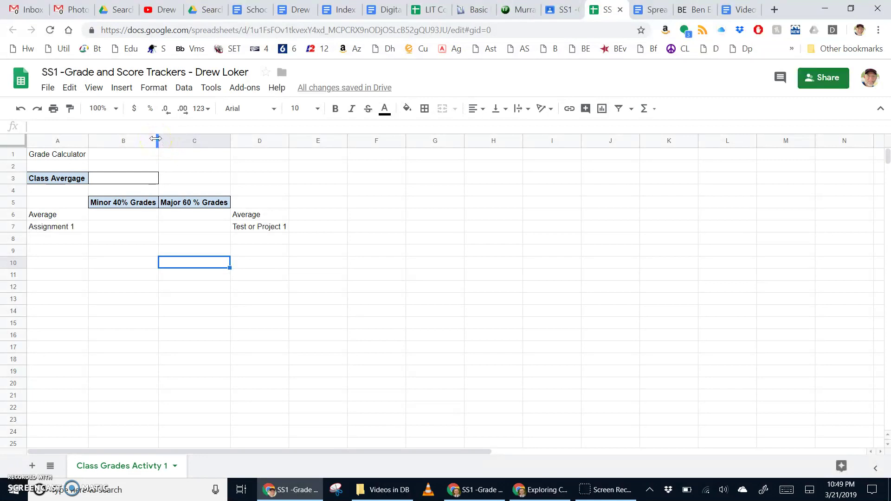
Narrow column B to less than the width of its Minor 40% Grades heading.
left_click_drag(156, 139, 133, 139)
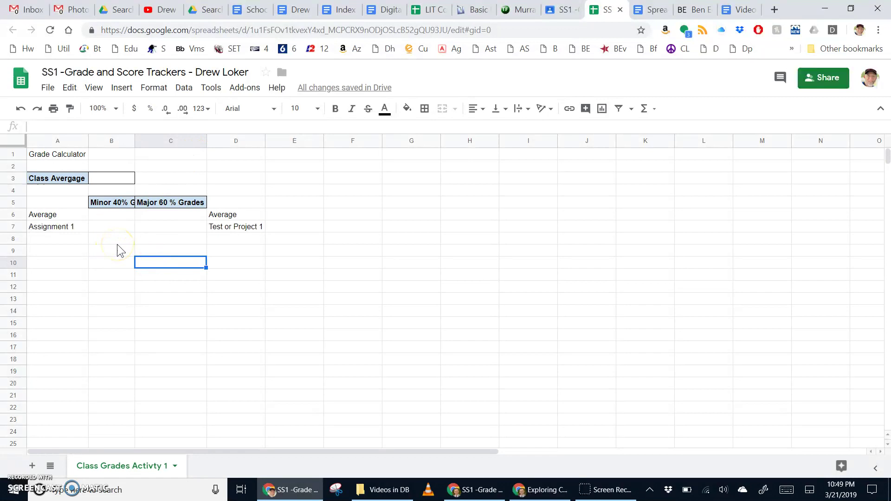
left_click(107, 207)
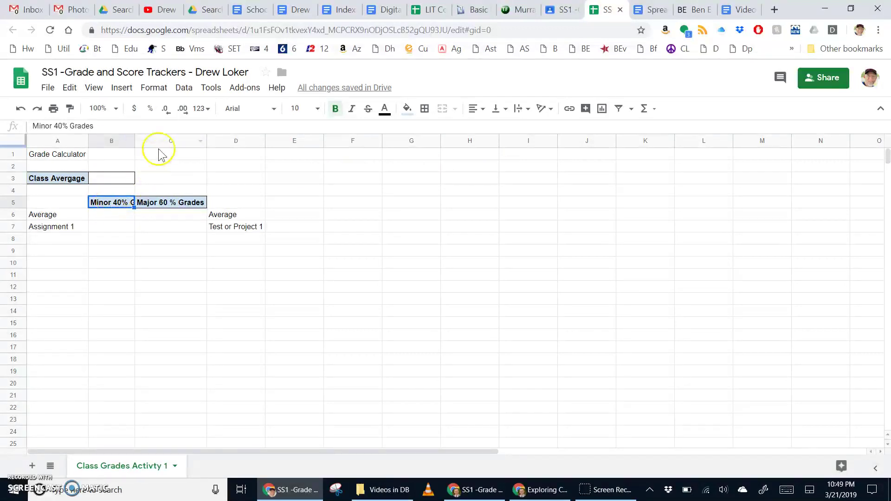
left_click_drag(110, 205, 172, 204)
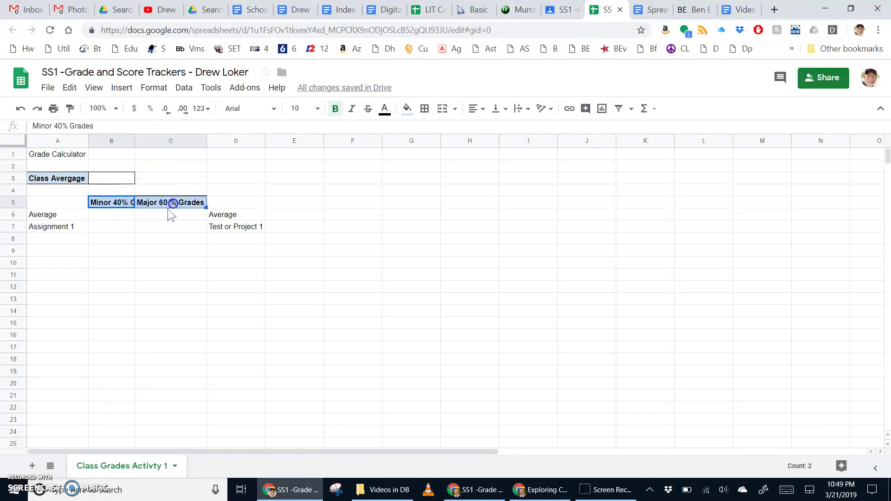
left_click(167, 252)
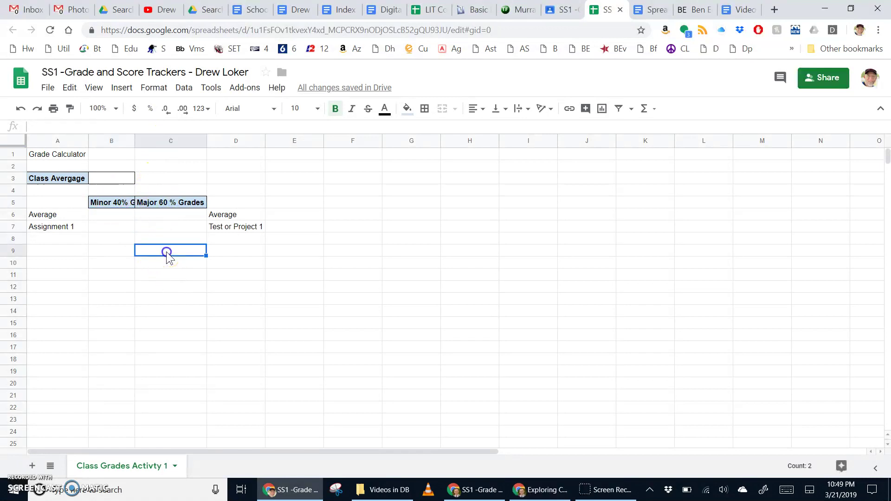
Try moving the Minor 40% Grades heading from B5 to C8 and undo the move.
left_click(114, 204)
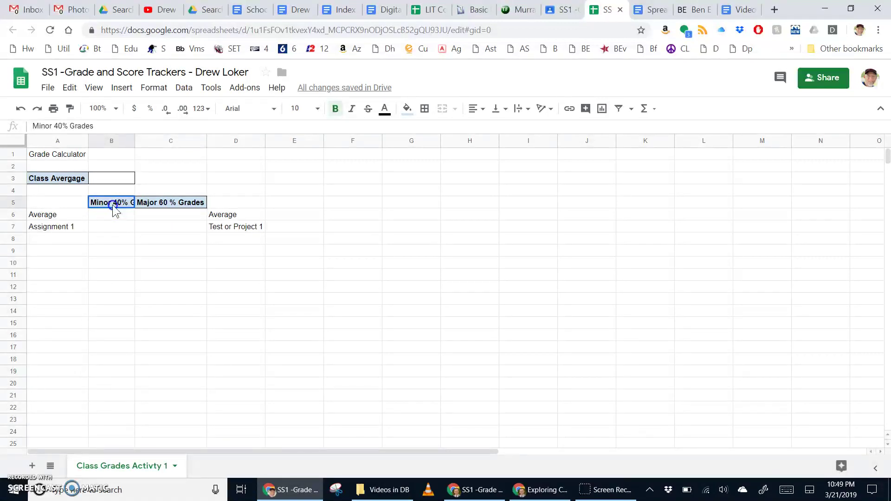
left_click_drag(122, 207, 172, 240)
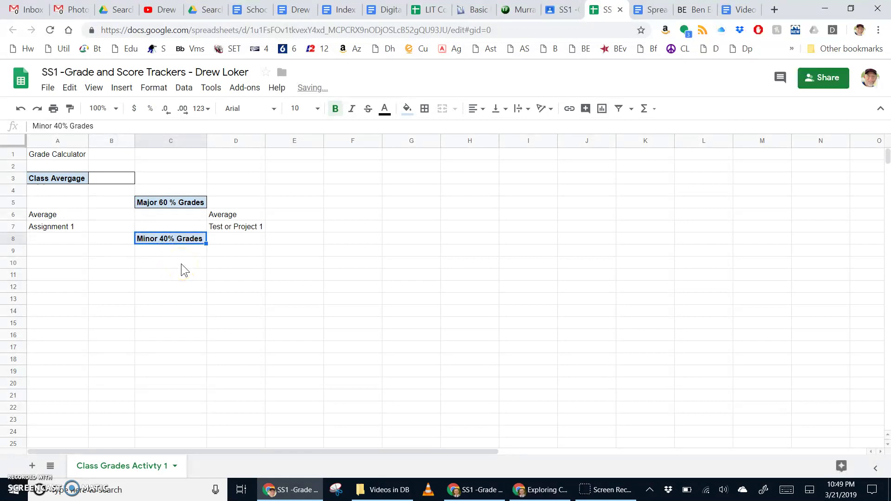
key("ctrl+z")
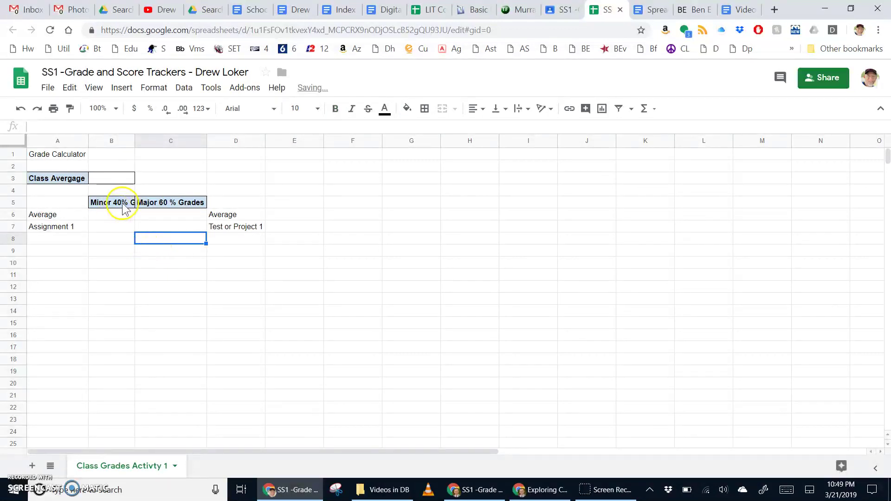
left_click_drag(123, 207, 149, 208)
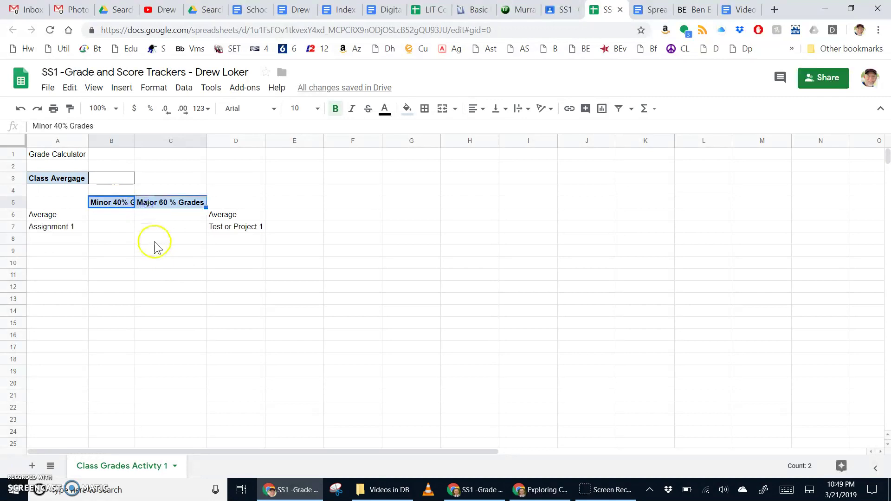
left_click(182, 253)
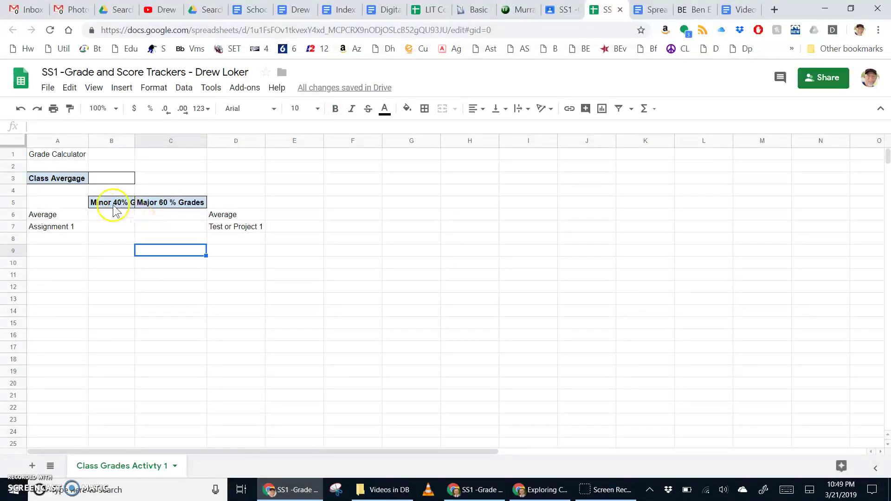
Wrap the text of the headings in B5:C5 and adjust column B's width so its heading takes two lines.
left_click_drag(113, 207, 162, 208)
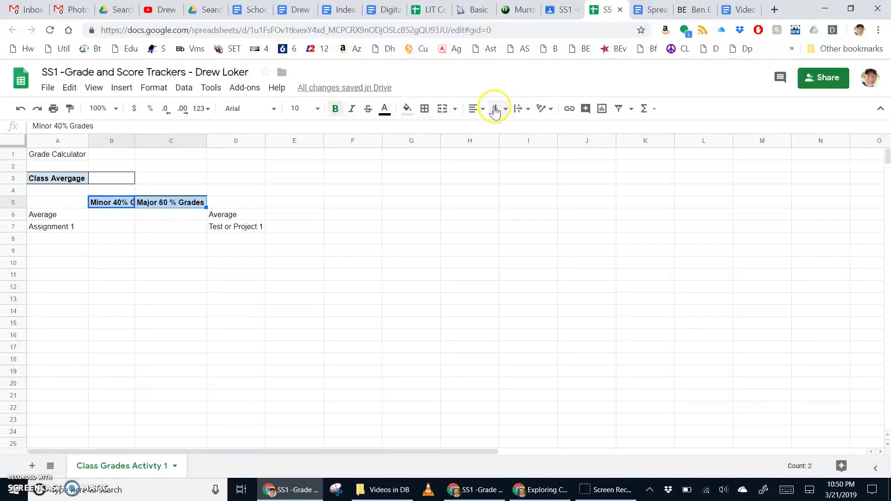
left_click(523, 110)
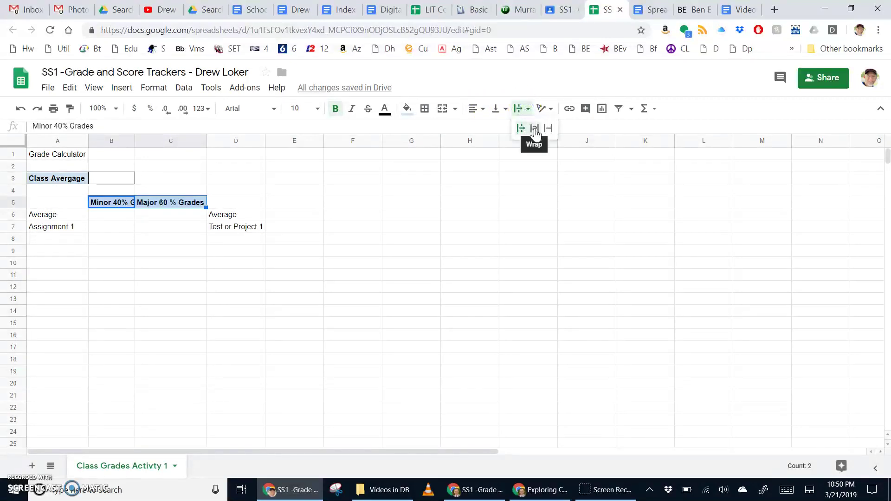
left_click(535, 129)
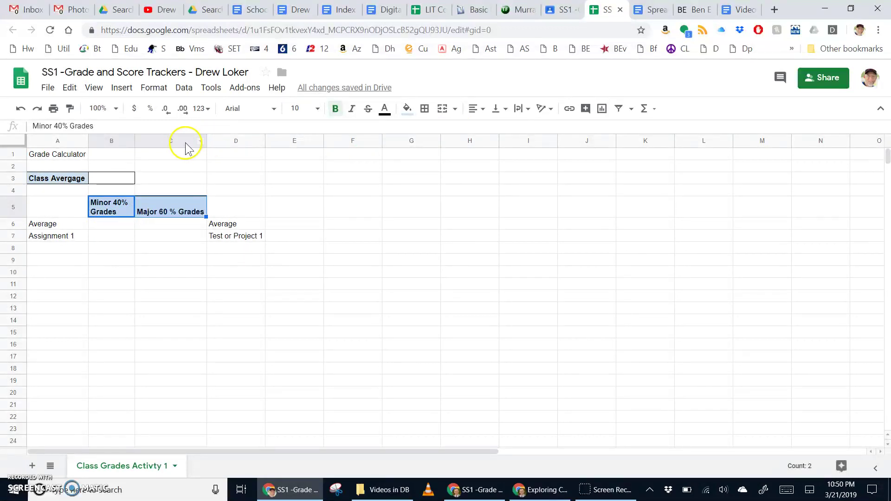
mouse_move(134, 142)
left_mouse_down()
mouse_move(199, 145)
mouse_move(124, 143)
left_mouse_up()
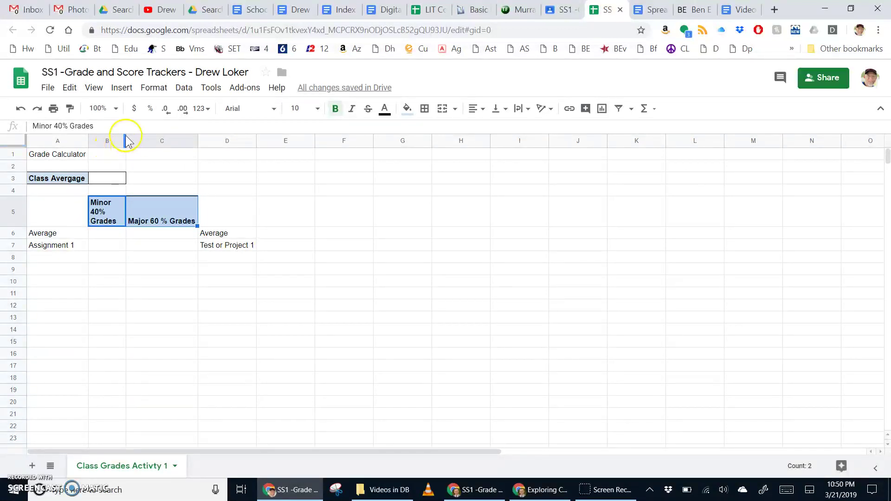
left_click_drag(125, 141, 143, 144)
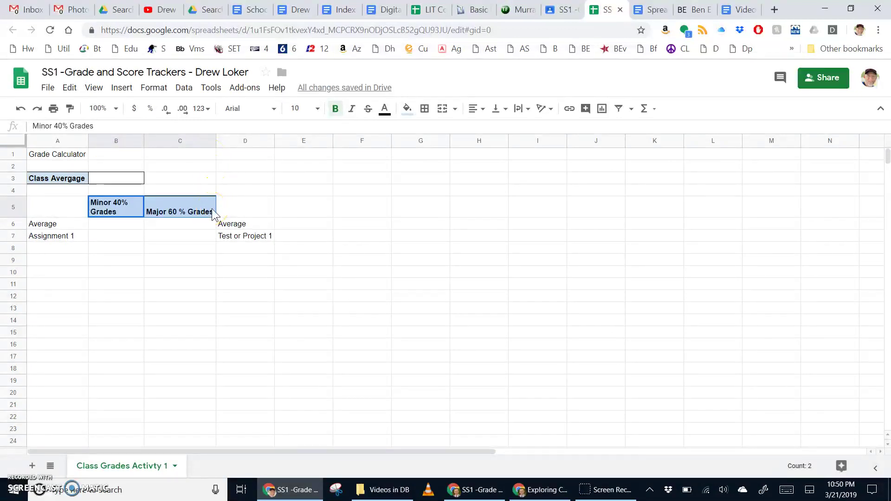
Edit the heading in C5 to read "Major" on the first line and "60% Grades" on the second.
double_click(167, 213)
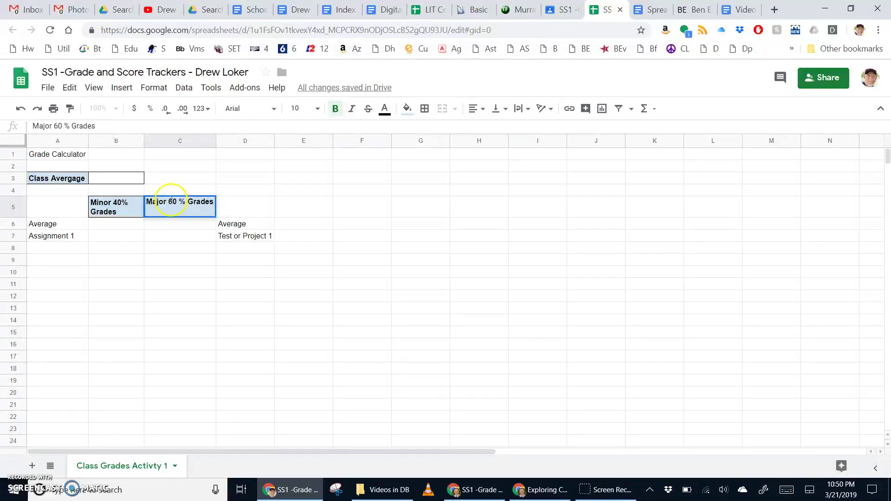
left_click(169, 202)
key("alt+Return")
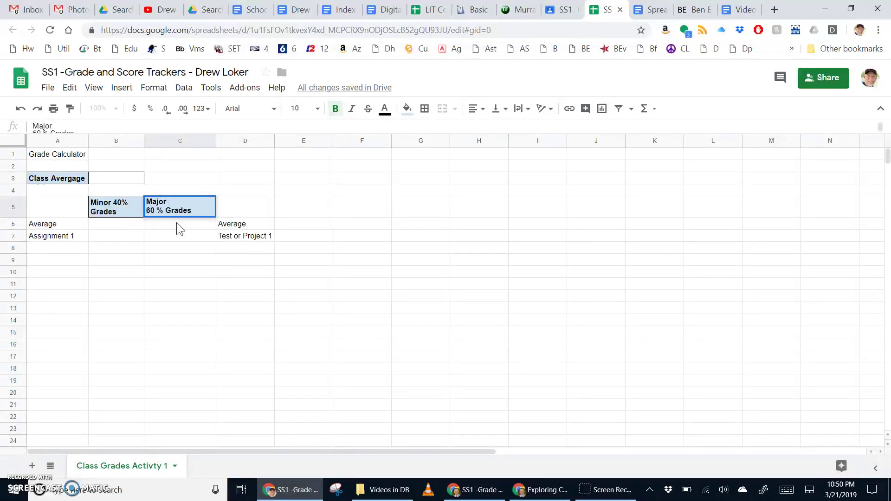
left_click(163, 209)
key("BackSpace")
left_click(200, 247)
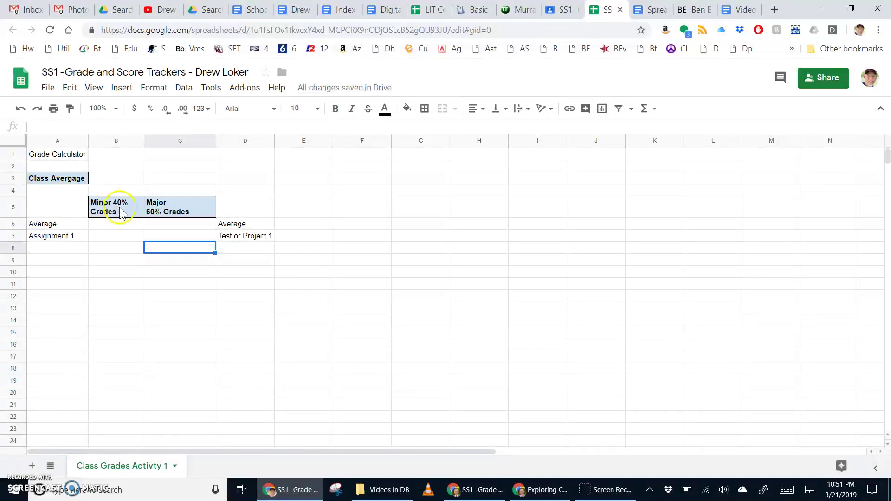
Center the headings in B5:C5 horizontally.
left_click_drag(110, 209, 165, 210)
left_click(475, 109)
left_click(490, 129)
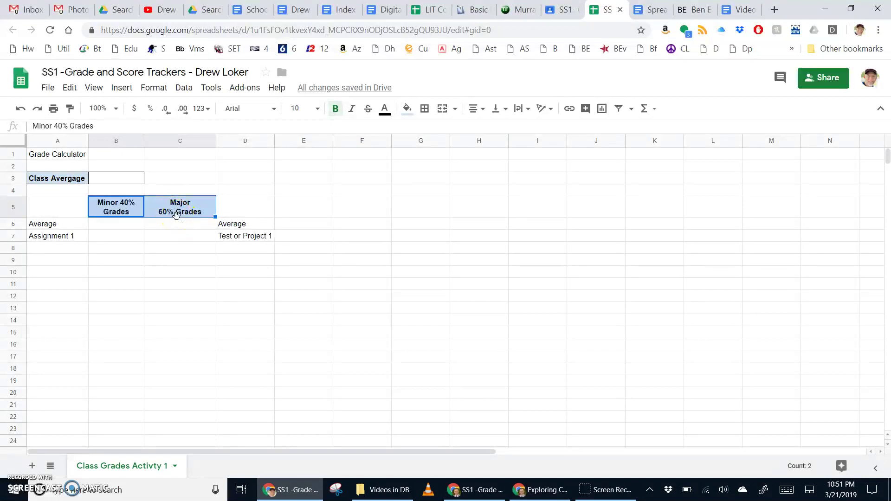
Insert a line break in the B5 heading so "40% Grades" sits below "Minor".
double_click(124, 210)
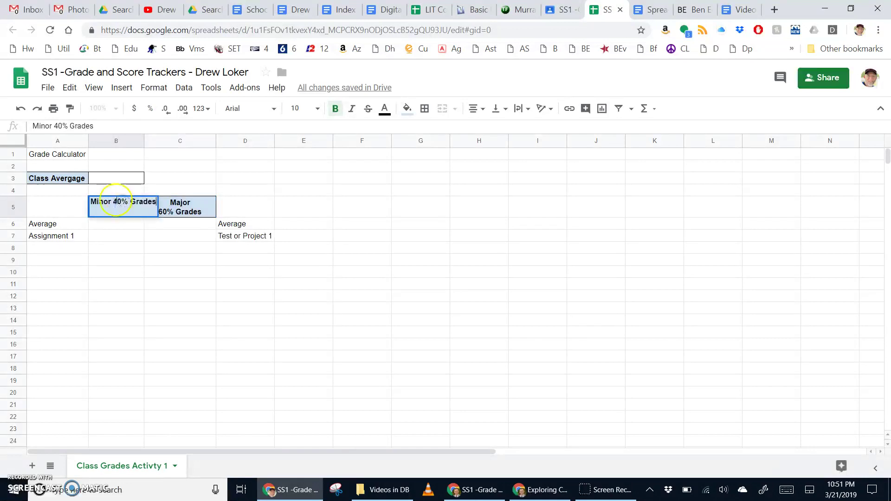
key("alt+Return")
left_click(127, 235)
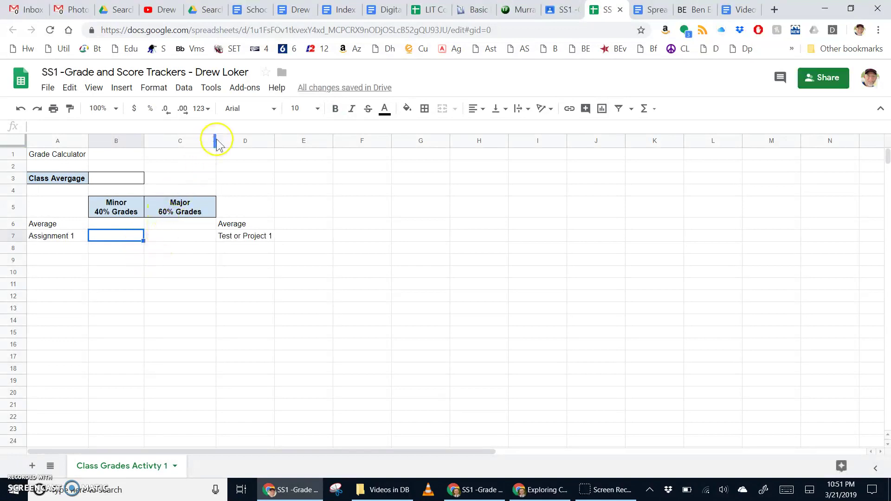
Narrow column C to fit its two-line heading and make the Average labels in A6 and D6 bold.
left_click_drag(215, 148, 194, 146)
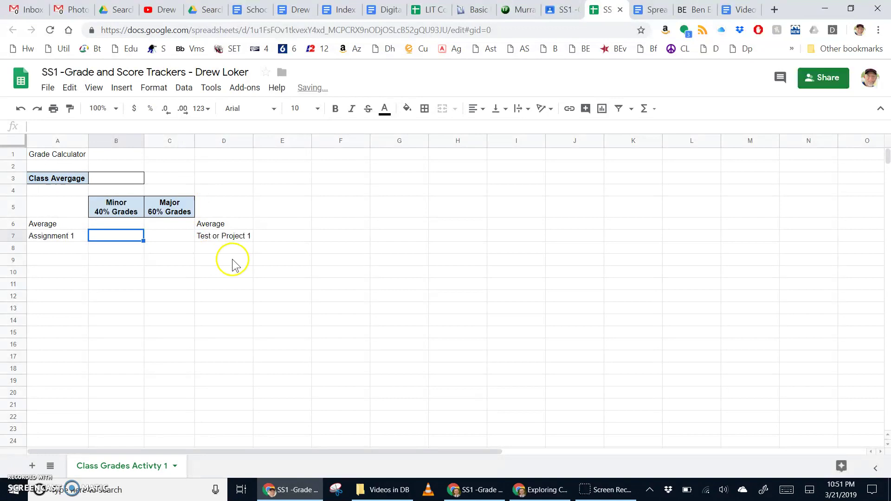
left_click(32, 224)
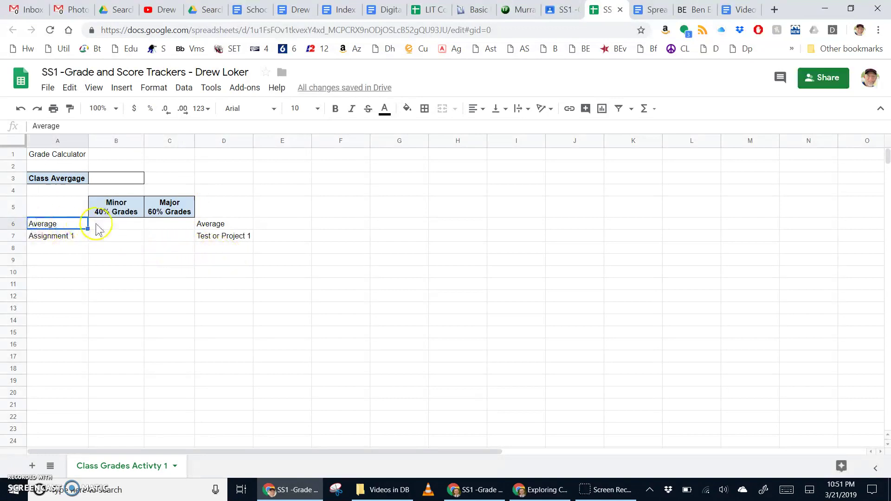
key("ctrl+b")
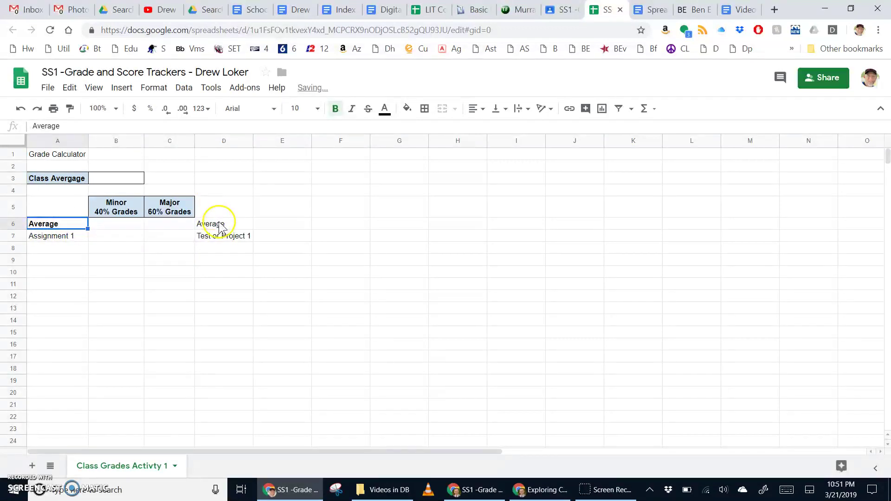
left_click(216, 224)
key("ctrl+b")
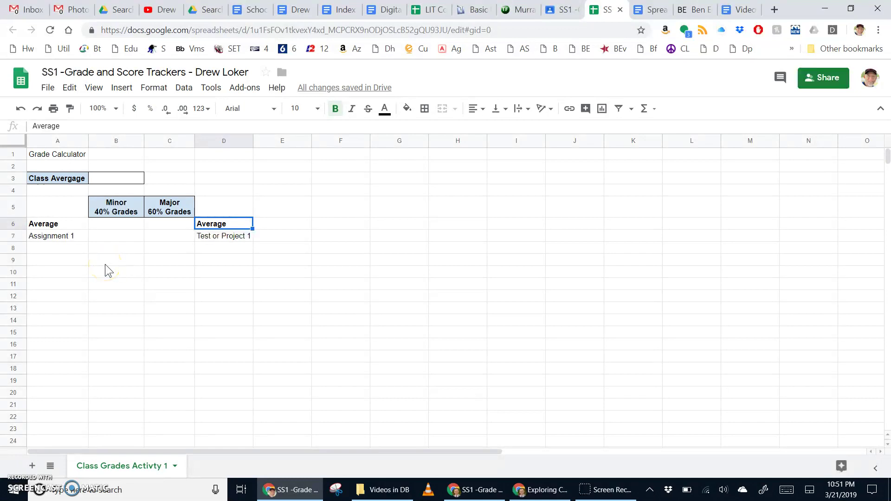
Fill the class average cell B3 and the average cells B6:C6 with yellow.
left_click(117, 178)
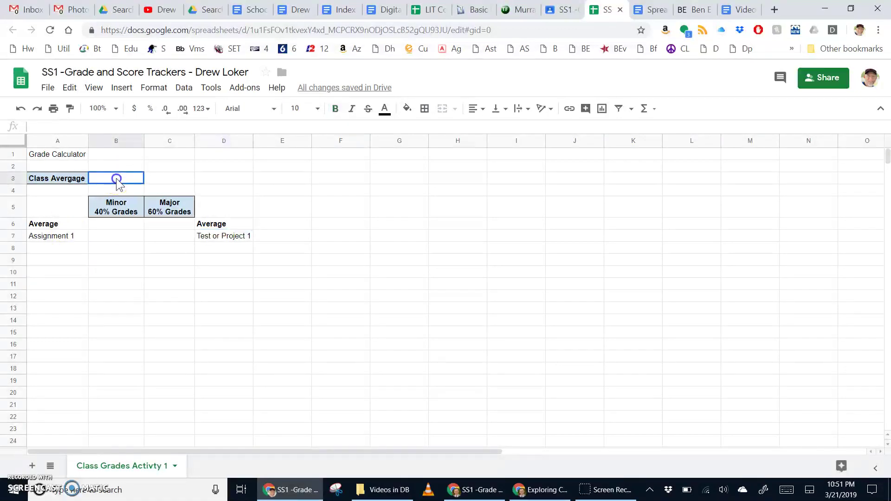
left_click(408, 110)
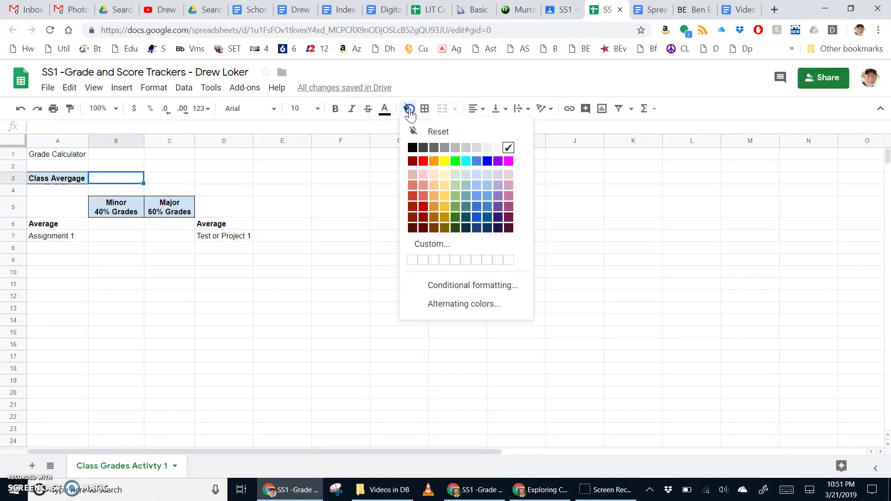
left_click(444, 160)
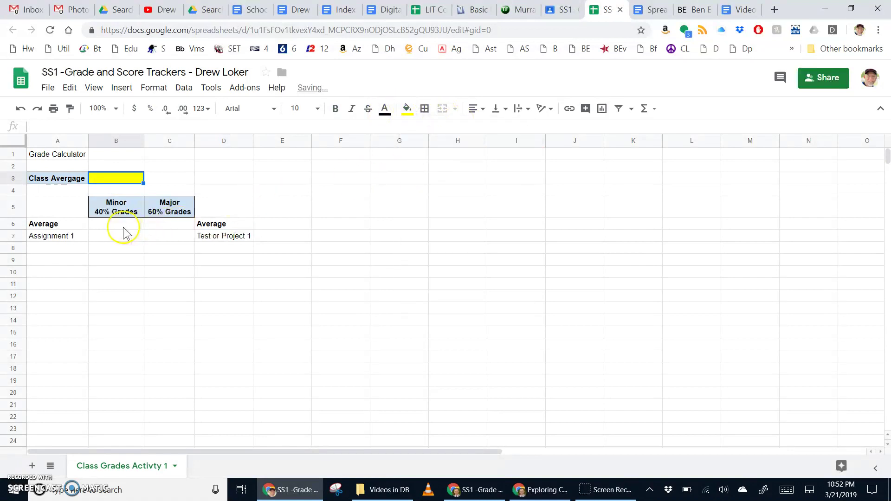
left_click_drag(123, 228, 159, 225)
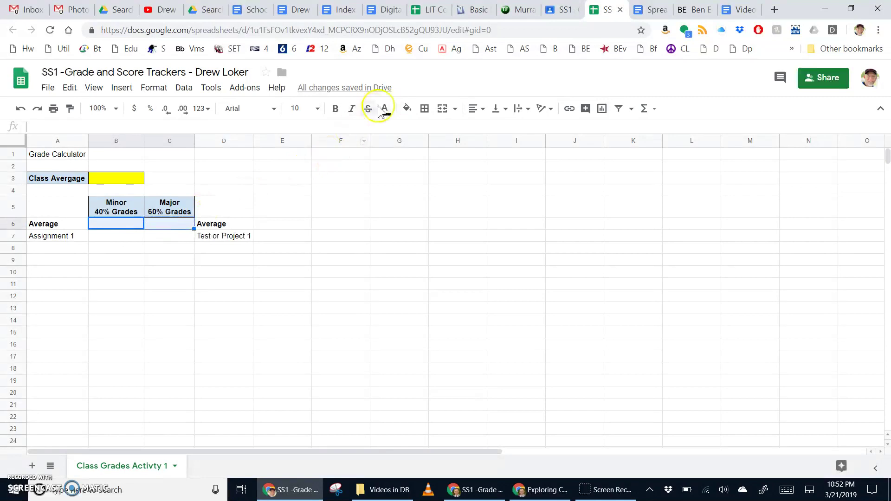
left_click(404, 110)
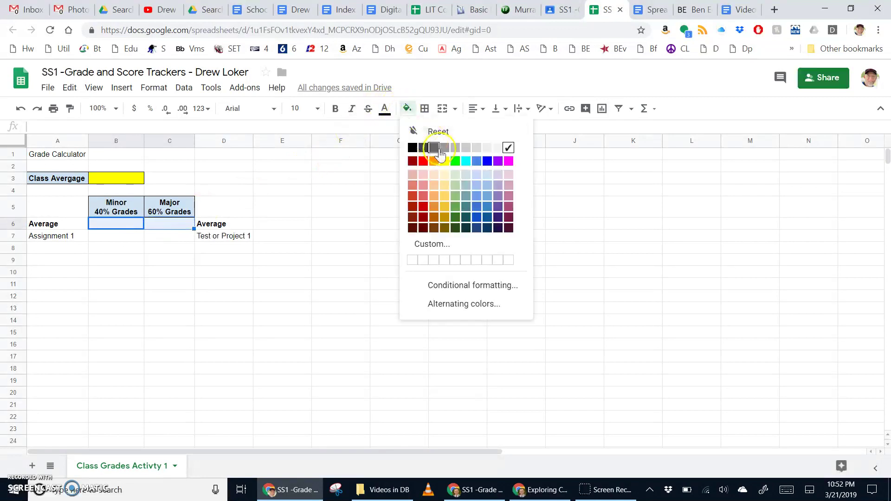
left_click(443, 162)
left_click(244, 239)
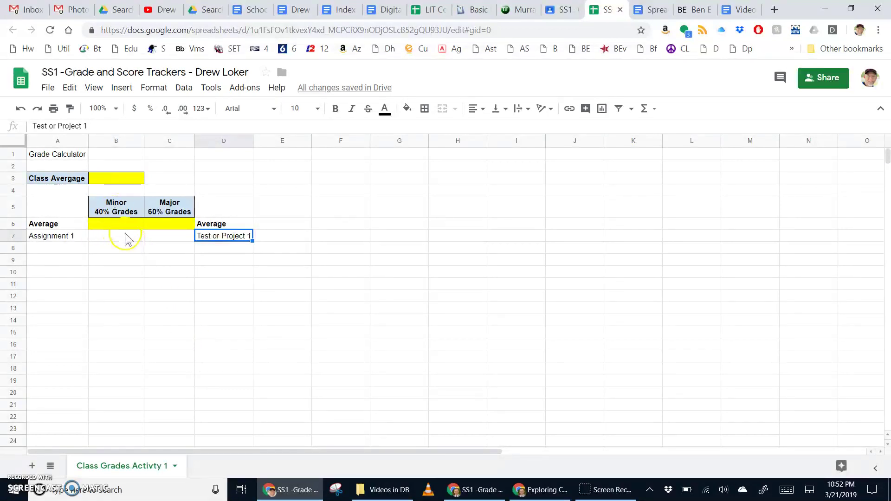
Make the Grade Calculator title in A1 bold and set its font size to 18.
left_click(67, 158)
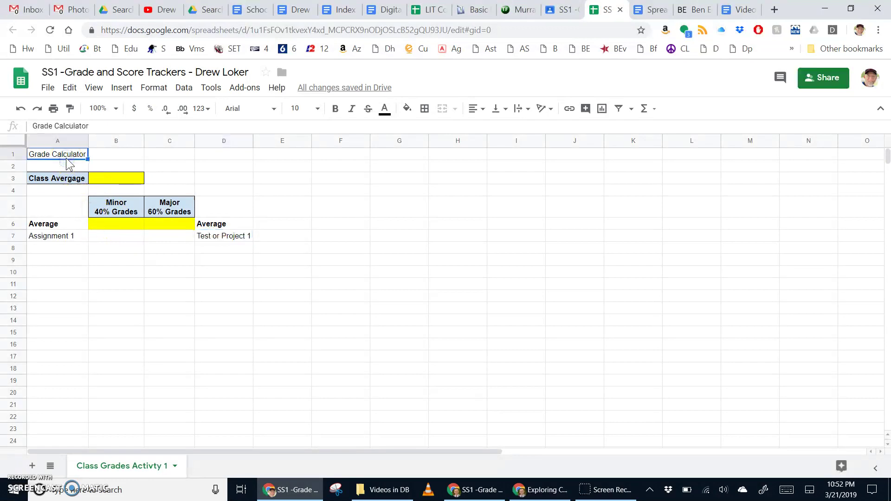
key("ctrl+b")
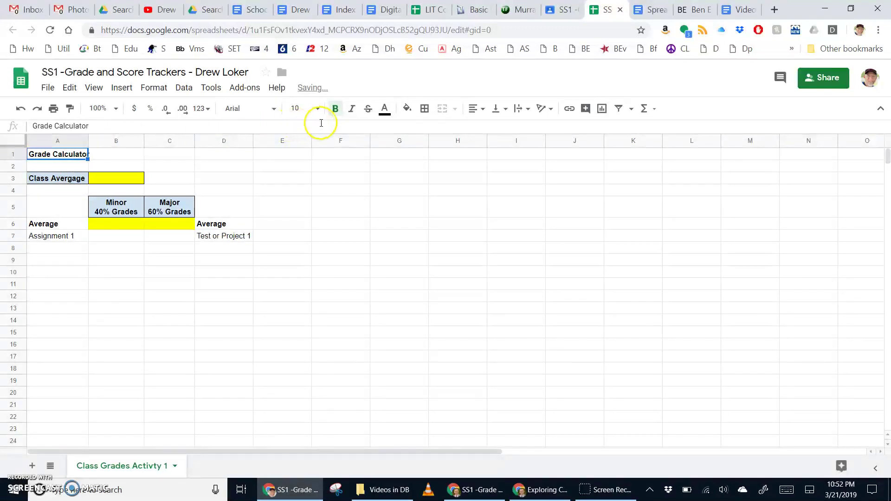
left_click(318, 108)
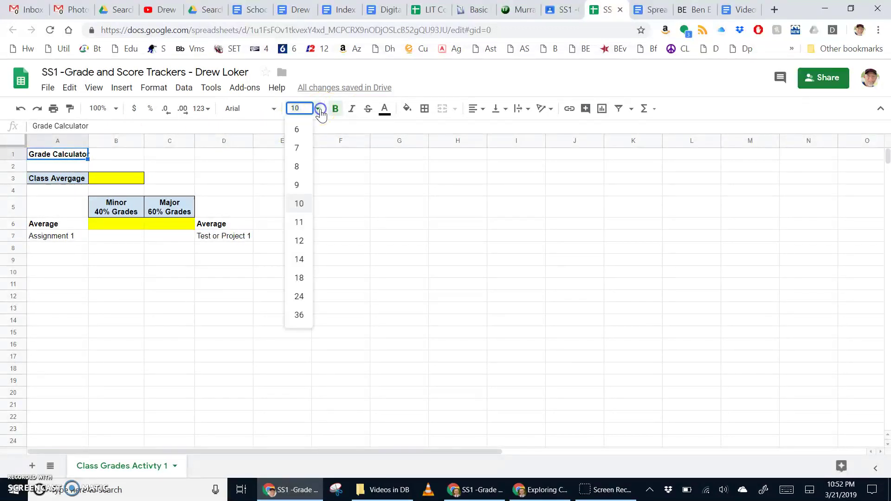
left_click(294, 277)
left_click(222, 159)
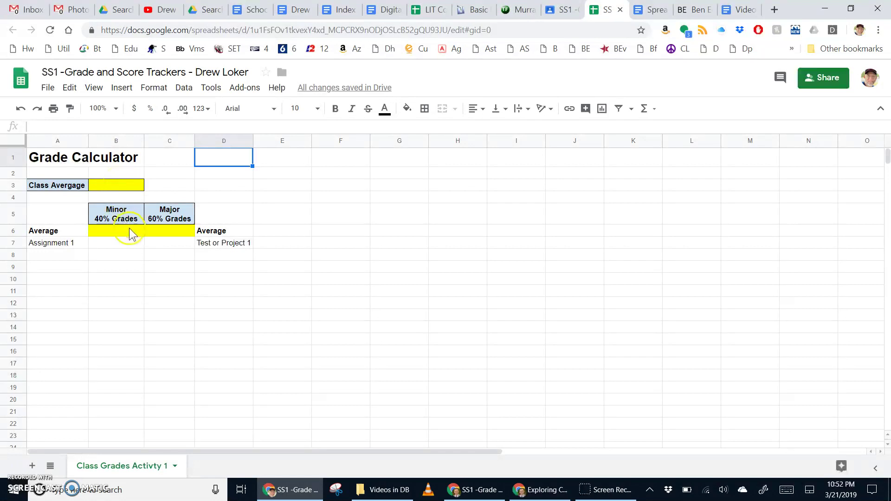
Review instruction items 1 to 4 in the SpreadSheet Instructions document and locate the cell for the first formula, B6, in the grade sheet.
mouse_move(473, 490)
left_click(647, 10)
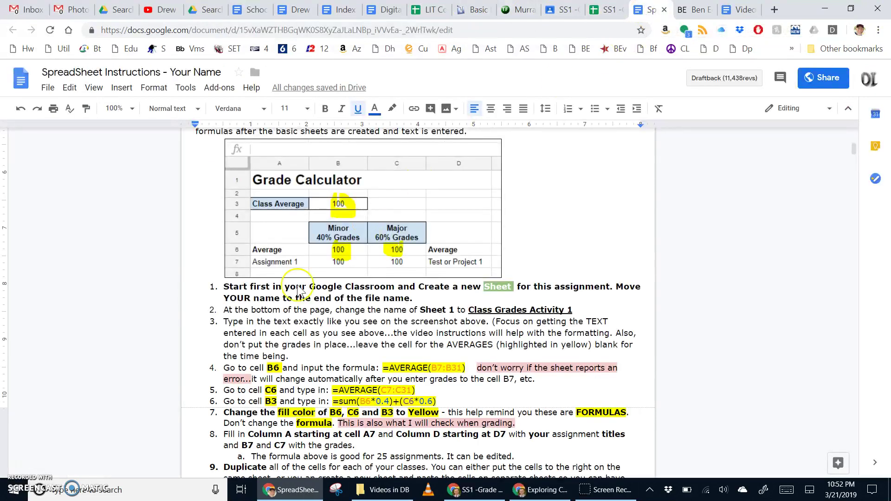
left_click(222, 288)
left_click_drag(222, 287, 255, 334)
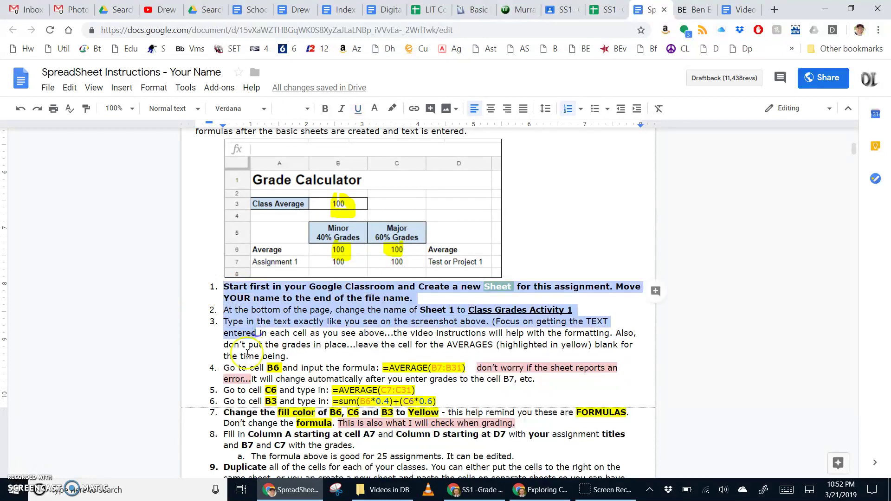
left_click(223, 365)
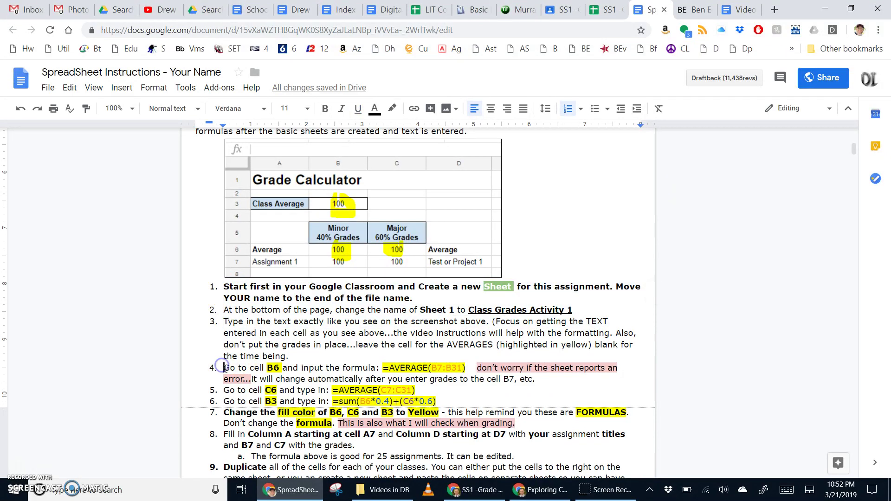
left_click(273, 366)
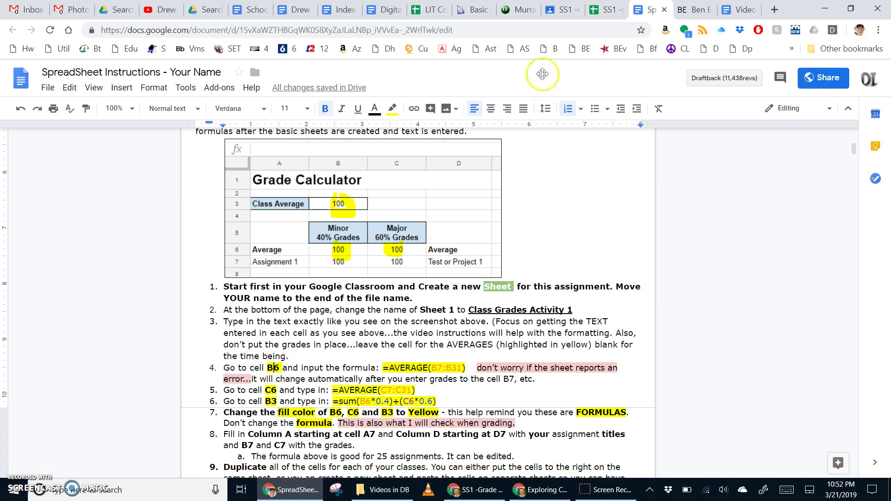
left_click(608, 9)
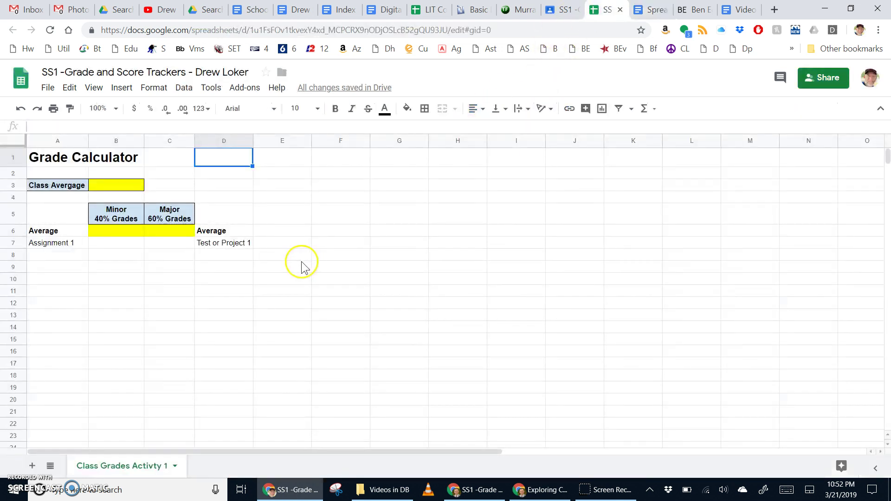
left_click(116, 231)
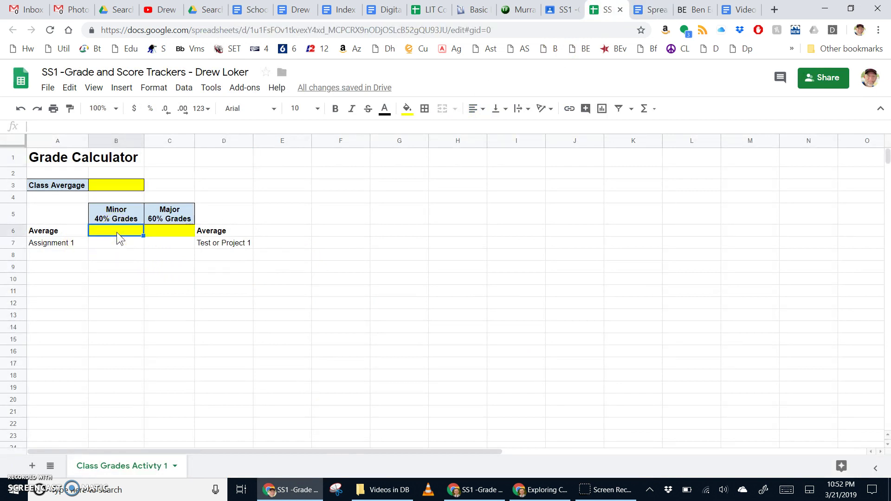
Copy the formula =AVERAGE(B7:B31) from item 4 of the SpreadSheet Instructions document.
left_click(651, 14)
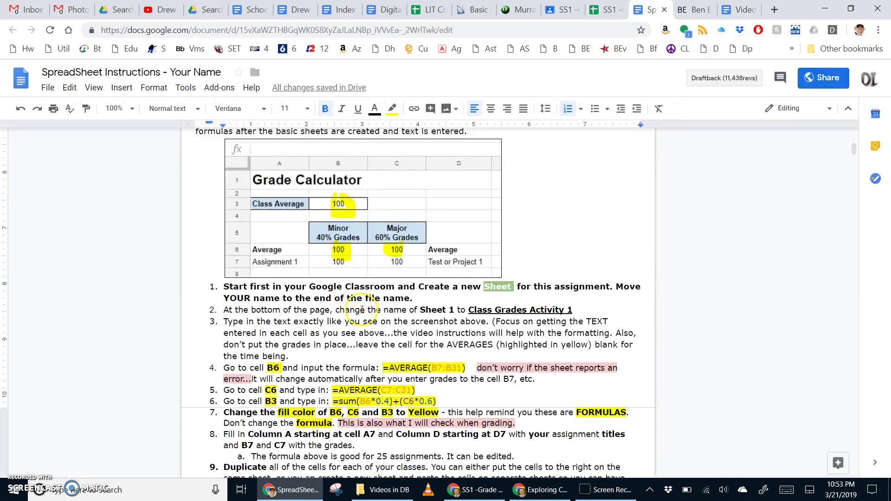
left_click(383, 368)
left_click_drag(383, 368, 463, 369)
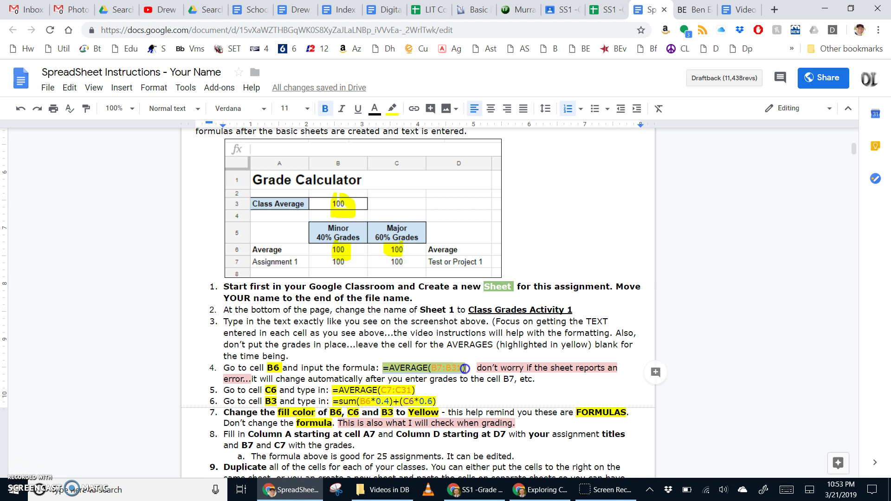
left_click_drag(465, 368, 465, 368)
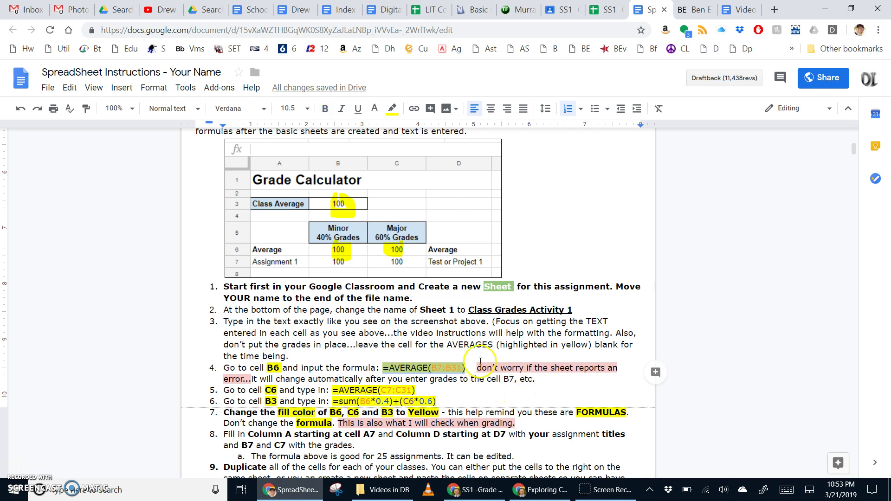
left_click(391, 368)
left_click(385, 368)
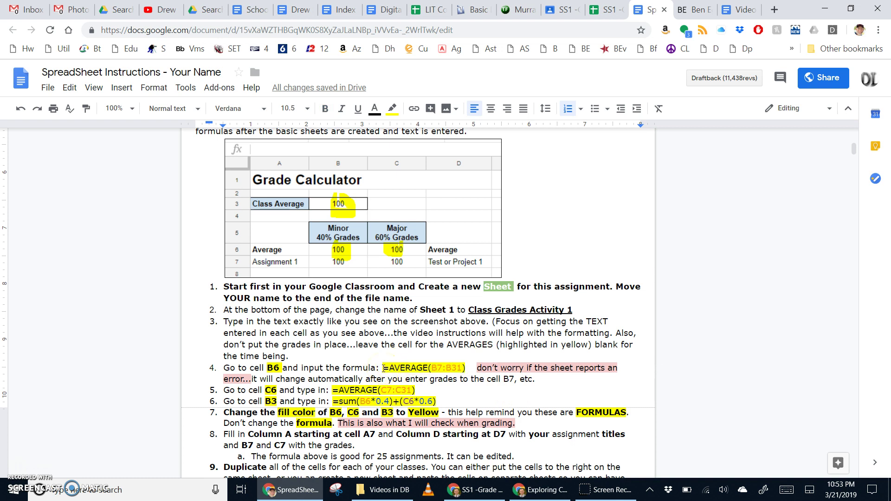
left_click_drag(384, 368, 435, 369)
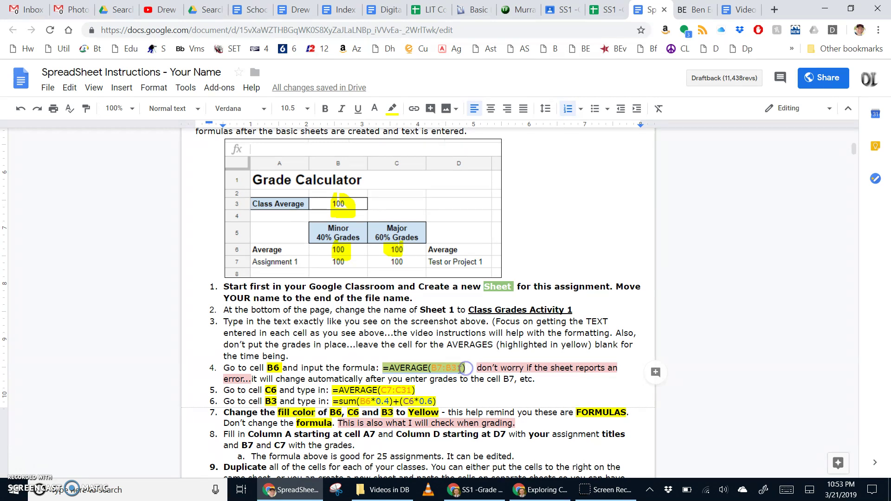
right_click(435, 370)
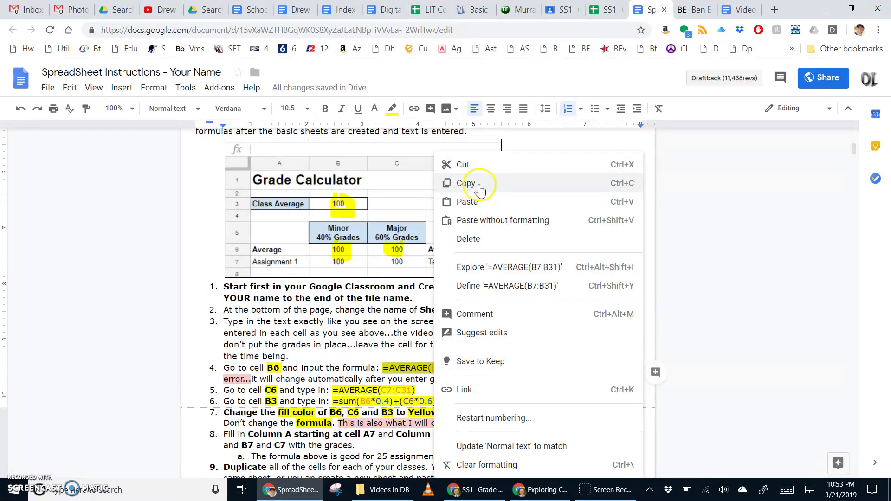
left_click(536, 185)
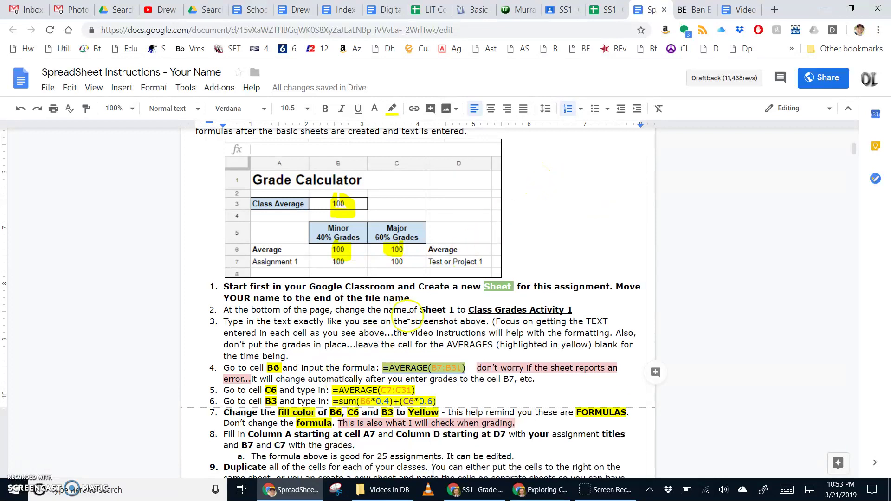
Paste the copied formula =AVERAGE(B7:B31) into B6 of the Grade and Score Trackers sheet and inspect the note on that cell.
left_click(604, 10)
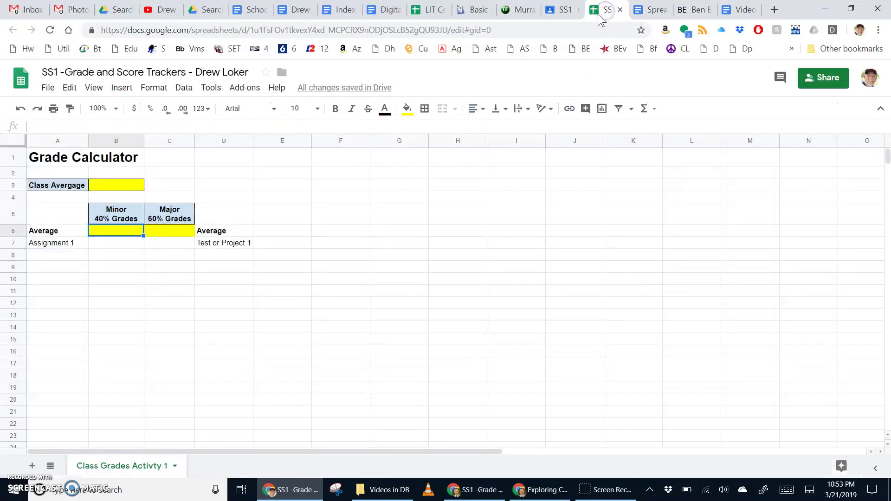
double_click(125, 232)
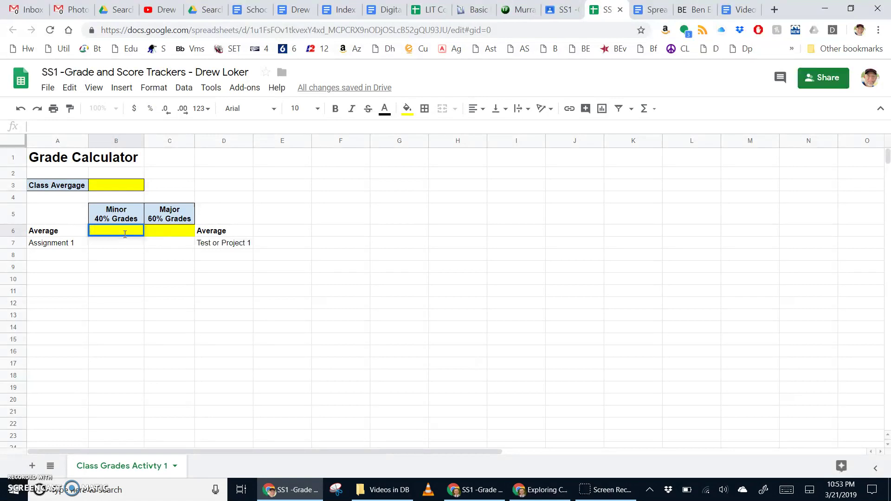
key("ctrl+v")
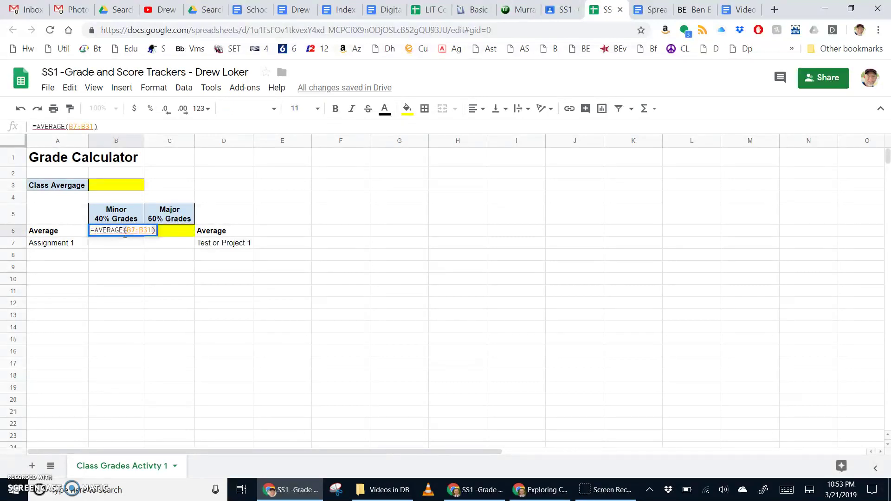
key("Return")
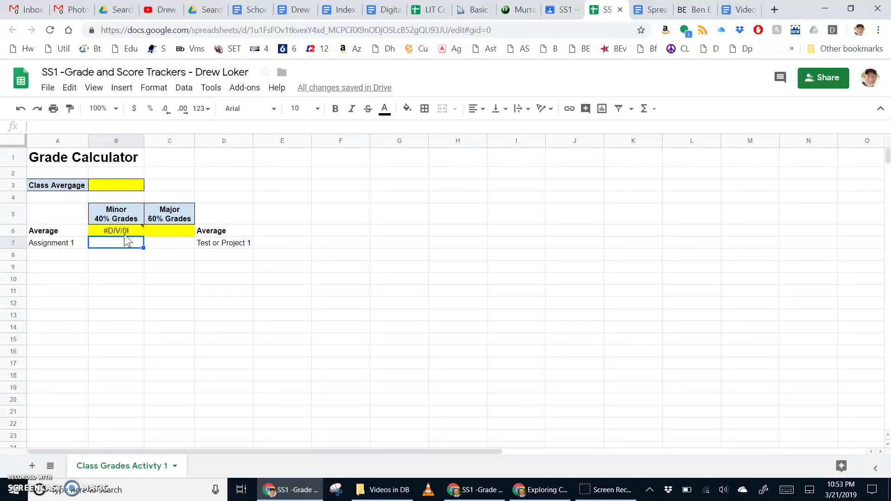
left_click(123, 243)
mouse_move(132, 239)
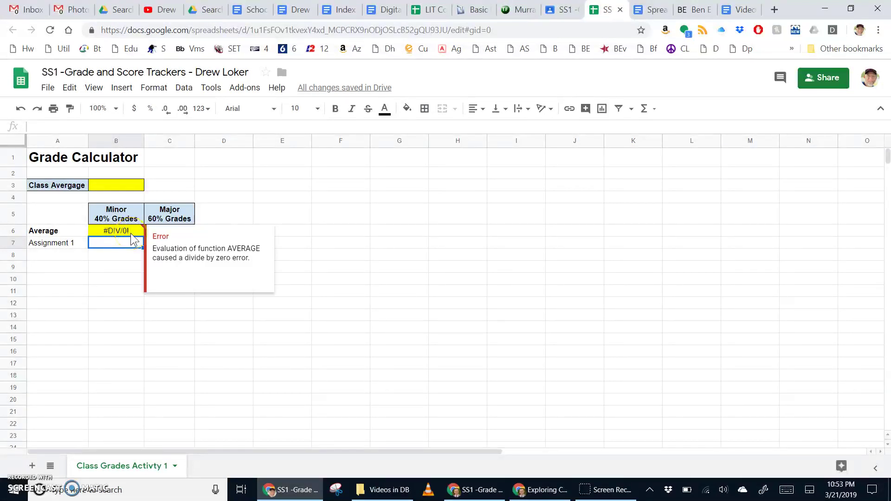
left_click(144, 248)
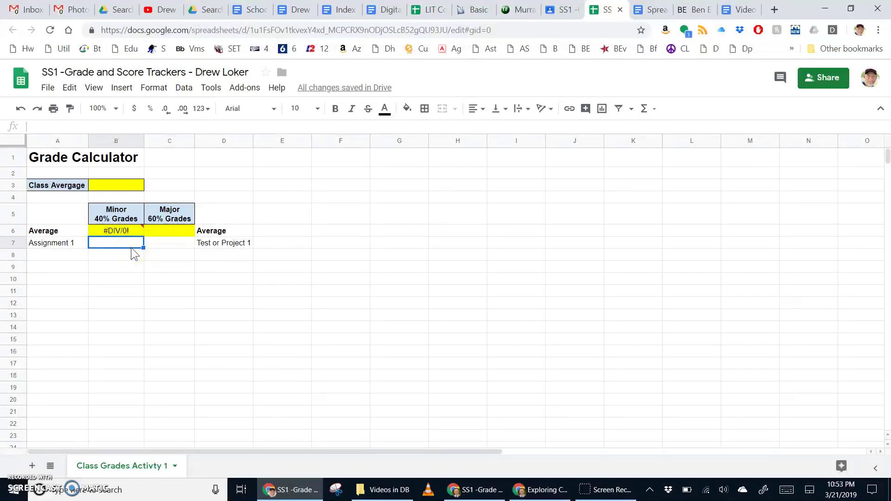
Copy the formula =AVERAGE(C7:C31) from item 5 of the SpreadSheet Instructions document into C6 of the Grade and Score Trackers sheet.
left_click(646, 12)
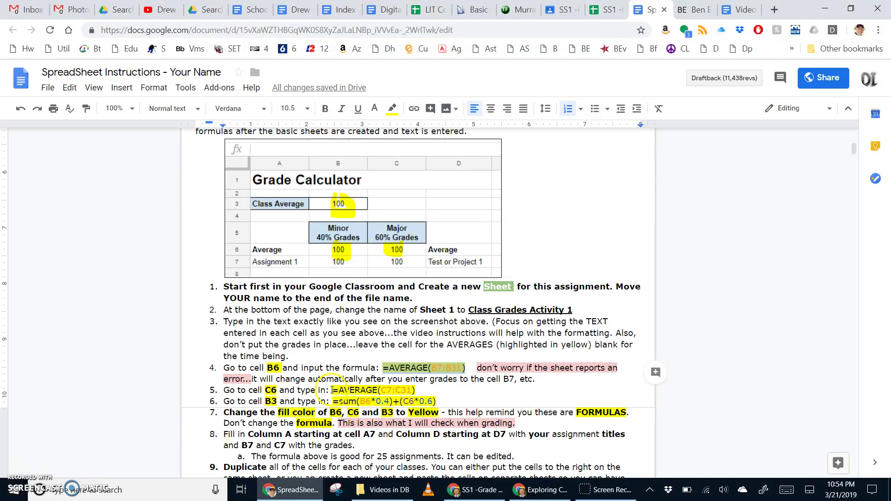
left_click_drag(333, 390, 415, 391)
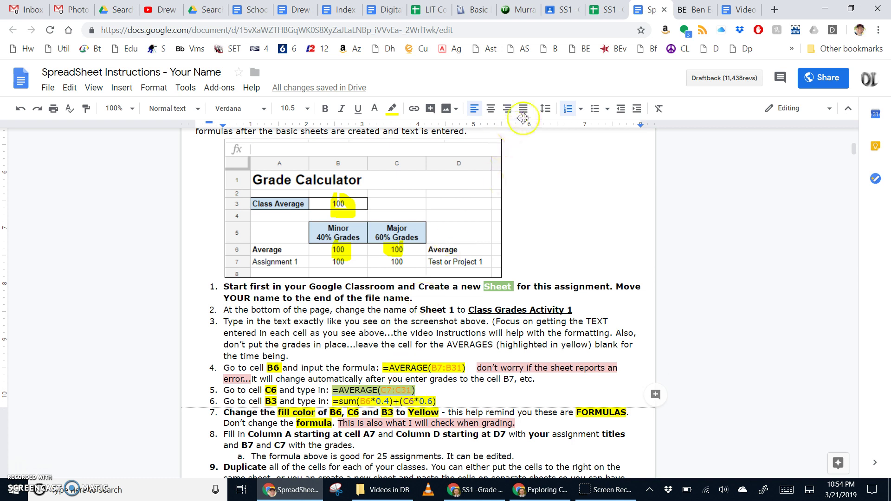
left_click(609, 13)
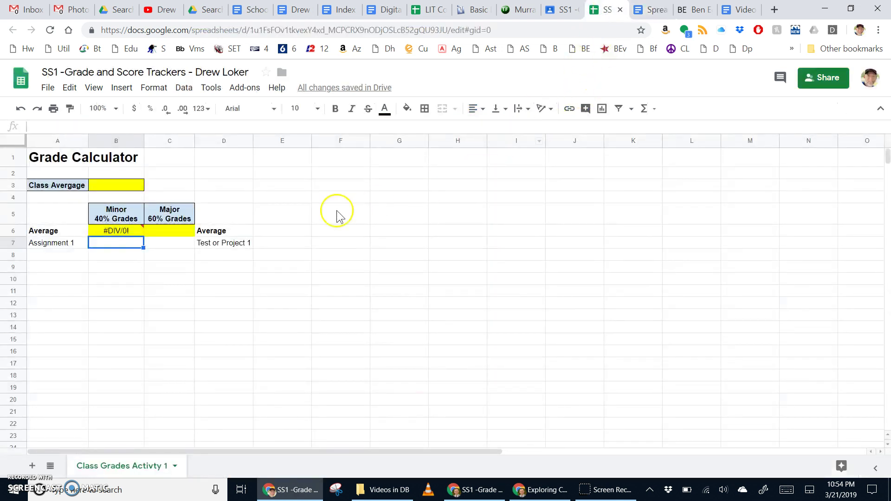
double_click(175, 232)
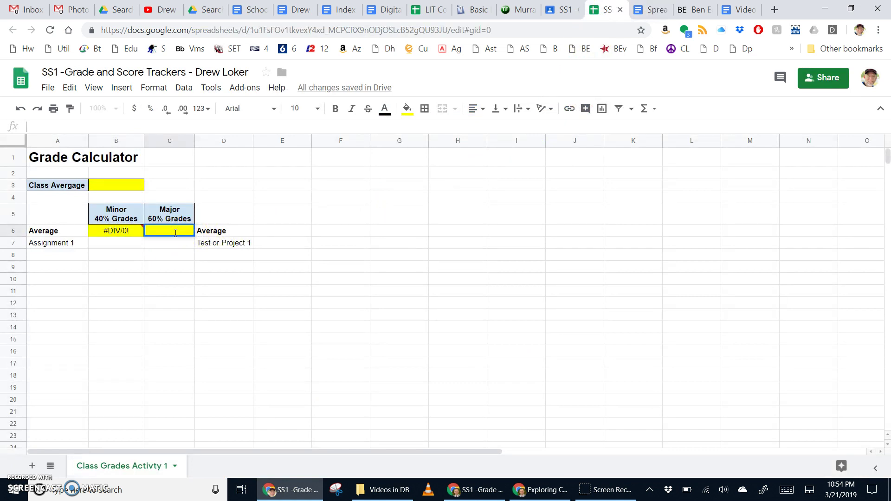
key("ctrl+v")
key("Return")
left_click(206, 300)
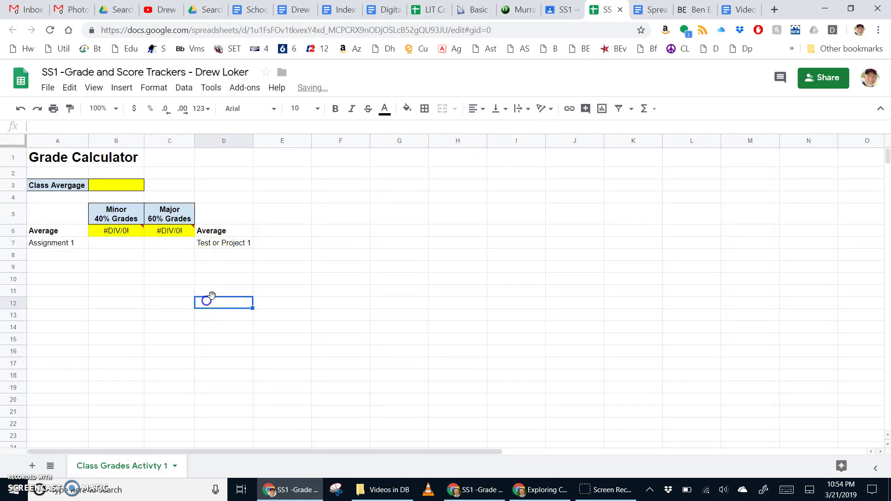
Copy the formula =sum(B6*0.4)+(C6*0.6) from item 6 of the SpreadSheet Instructions document.
left_click(646, 10)
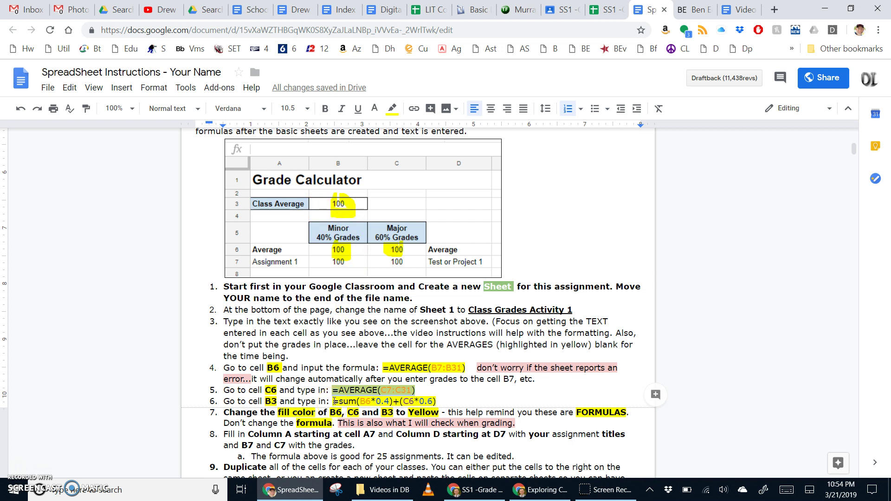
left_click_drag(333, 401, 423, 402)
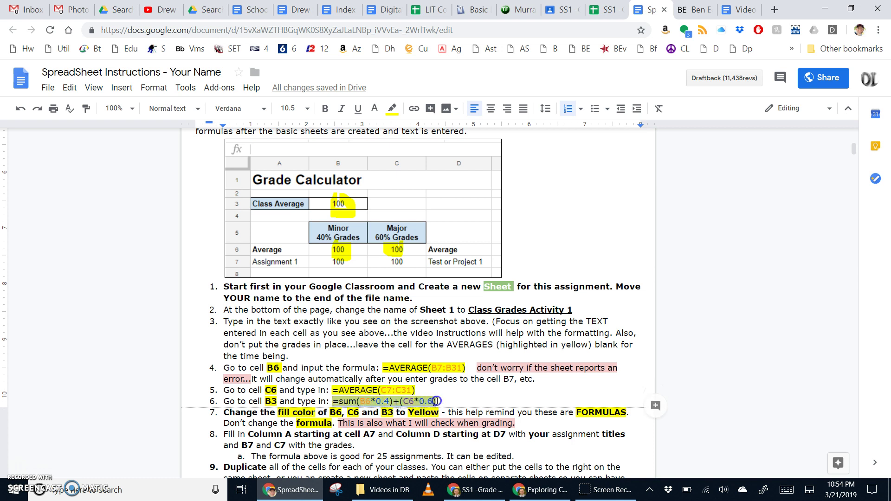
left_click(347, 401)
left_click(343, 399)
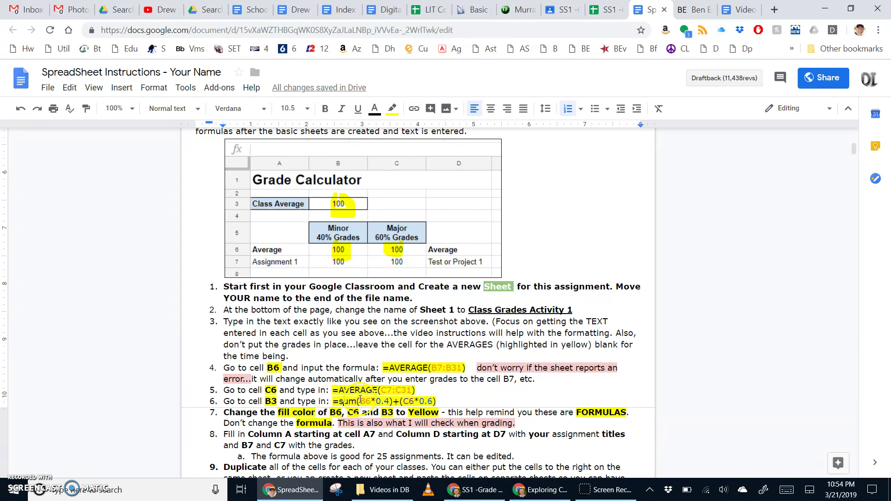
left_click_drag(360, 401, 437, 402)
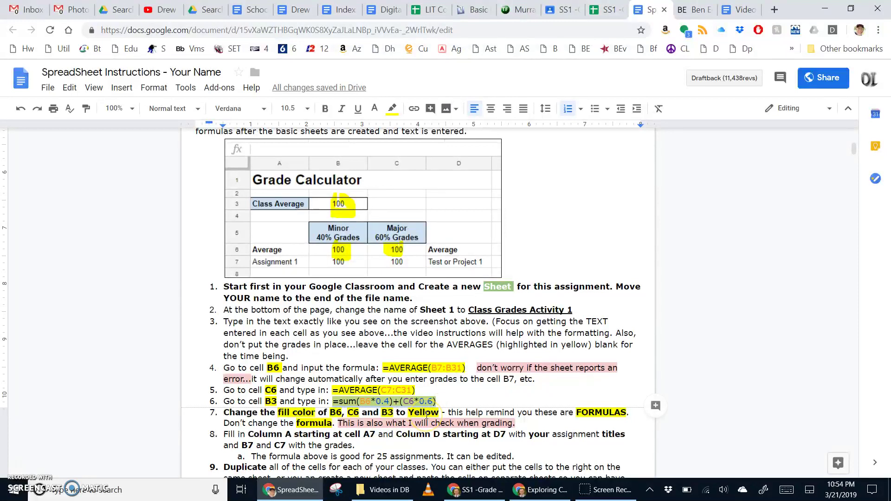
Paste the copied formula =sum(B6*0.4)+(C6*0.6) into the class average cell B3 of the Grade and Score Trackers sheet.
left_click(608, 9)
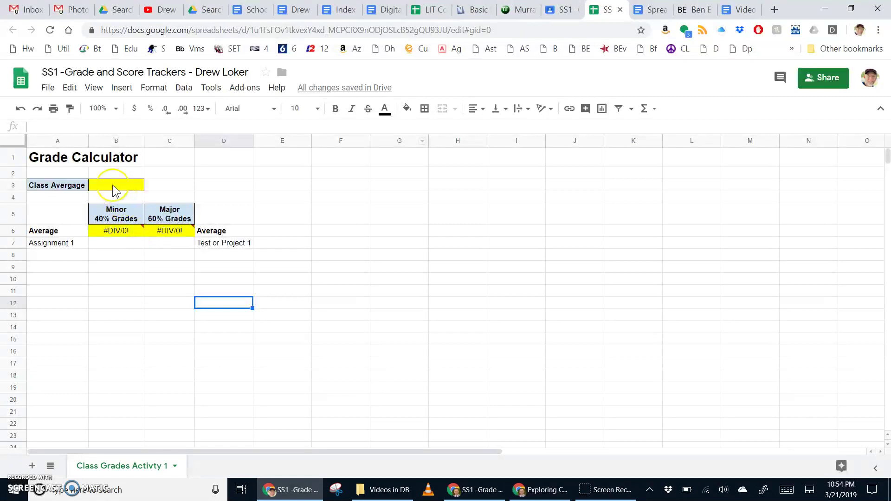
double_click(112, 188)
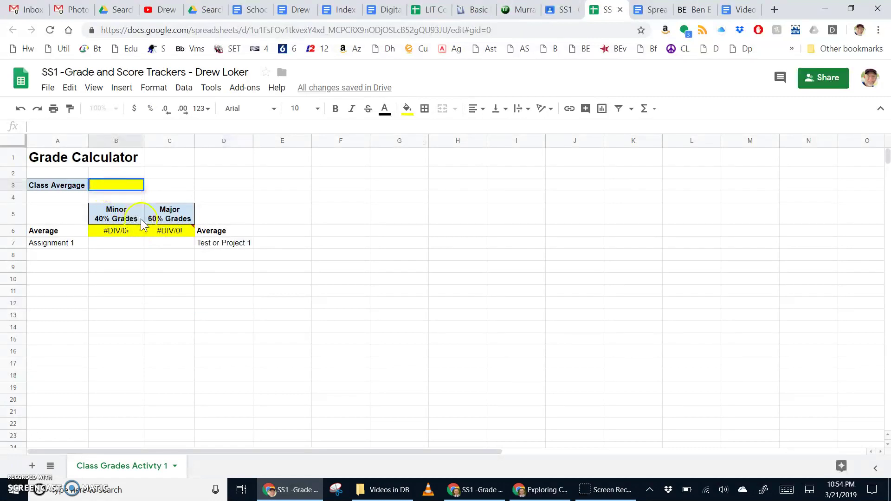
key("ctrl+v")
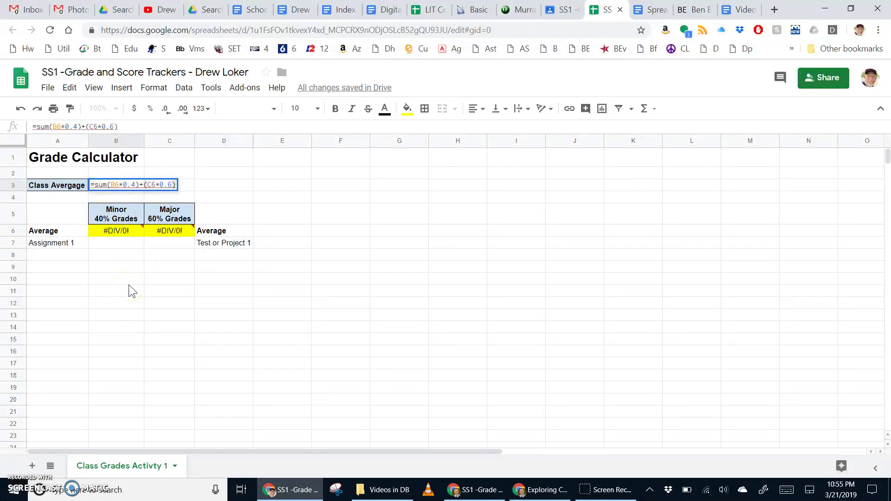
key("Return")
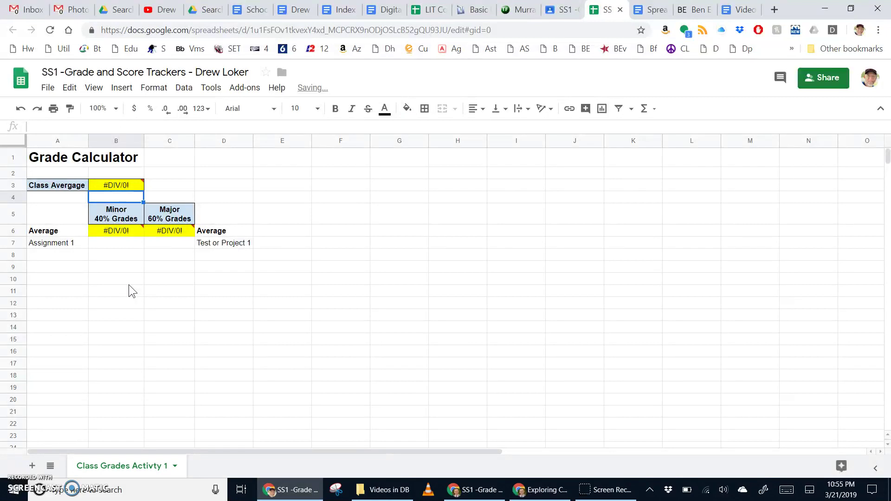
Replace the assignment title in A7 with Focus 2-1 and enter its minor grade of 100 in B7.
left_click(116, 249)
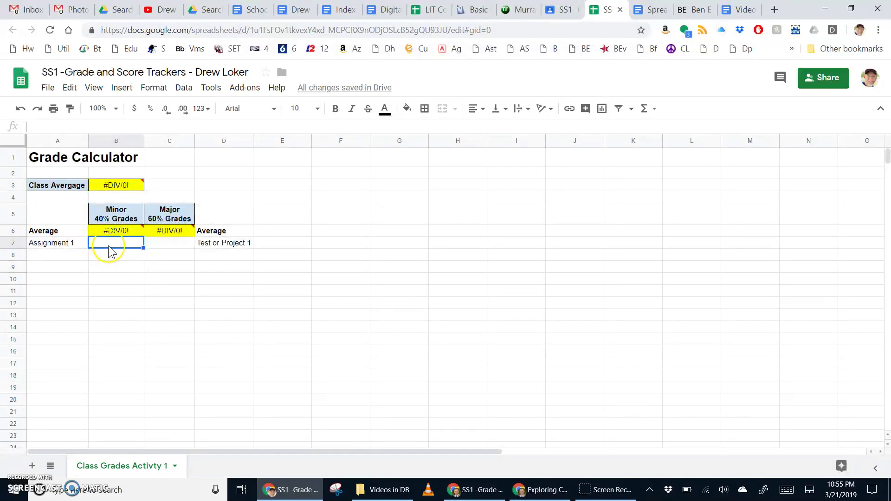
left_click(66, 245)
type("Focus 2-1")
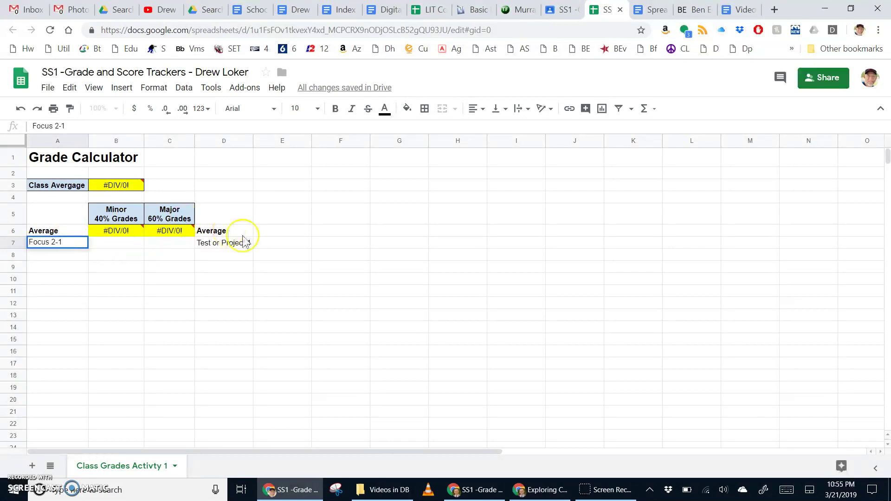
left_click(139, 247)
type("100")
key("Return")
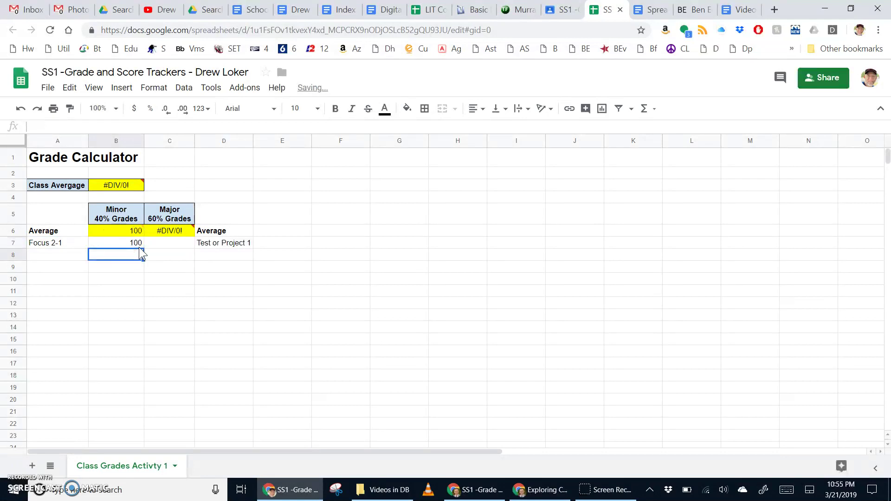
Replace the test or project title in D7 with Greeting Card and enter its major grade of 100 in C7.
left_click(179, 243)
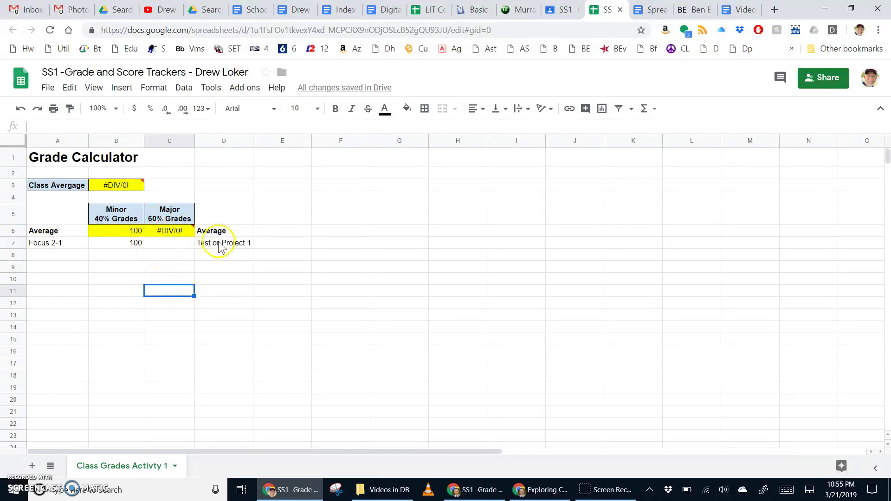
left_click(221, 244)
type("Greetin")
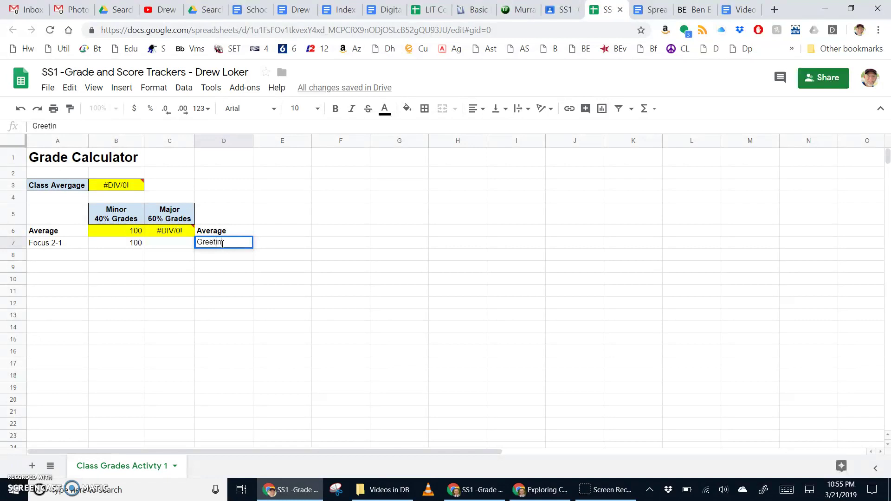
type("g Card")
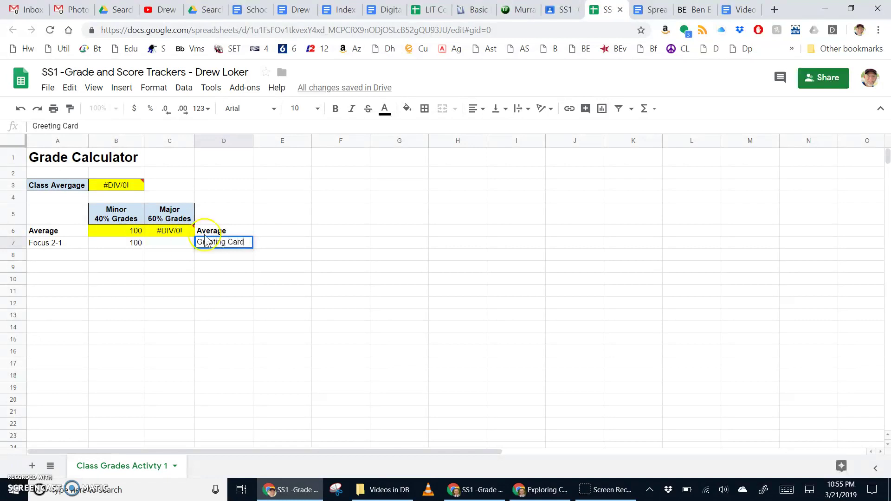
left_click(163, 250)
type("100")
key("Return")
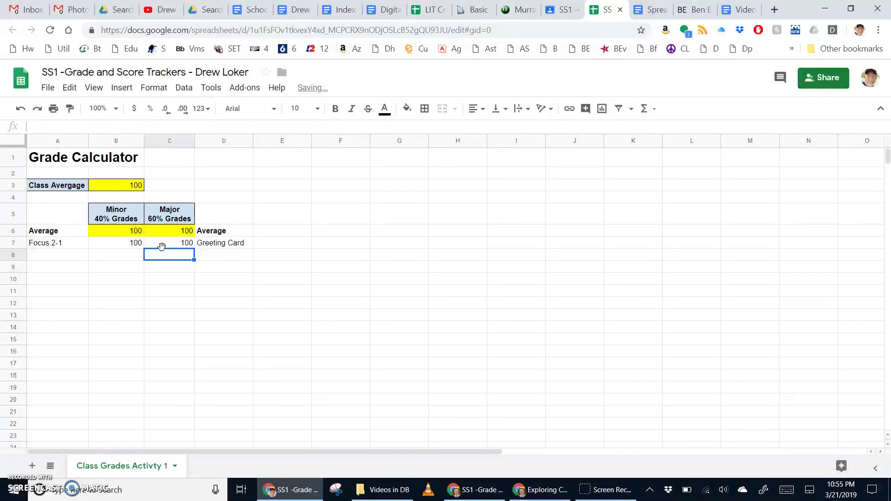